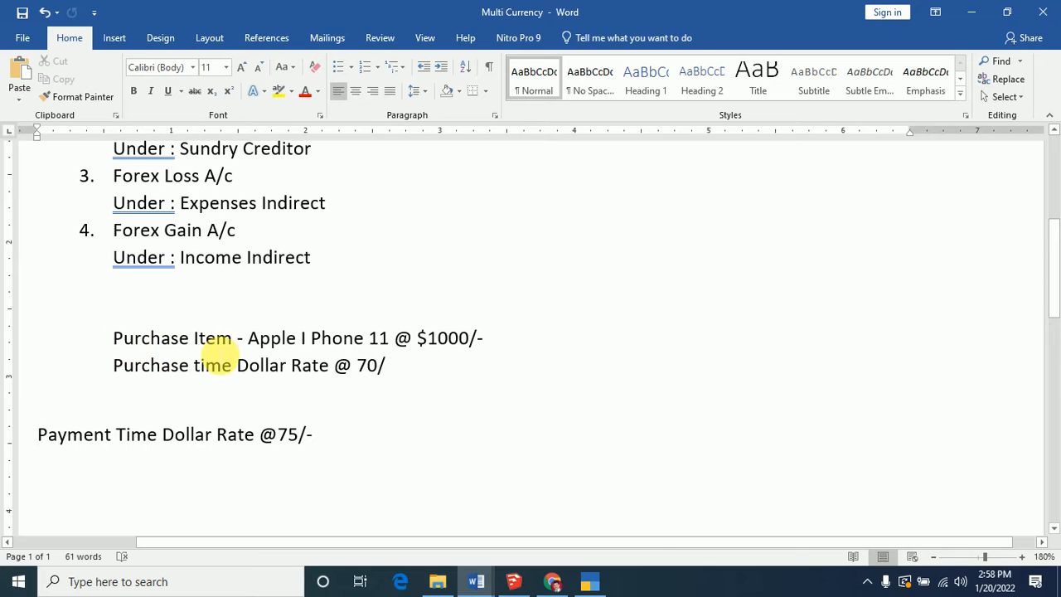
- Change the purchase item to "Apple I Phone 11 Pro" and complete the purchase-time dollar rate as "70/-"
scroll(274, 258, "up", 4)
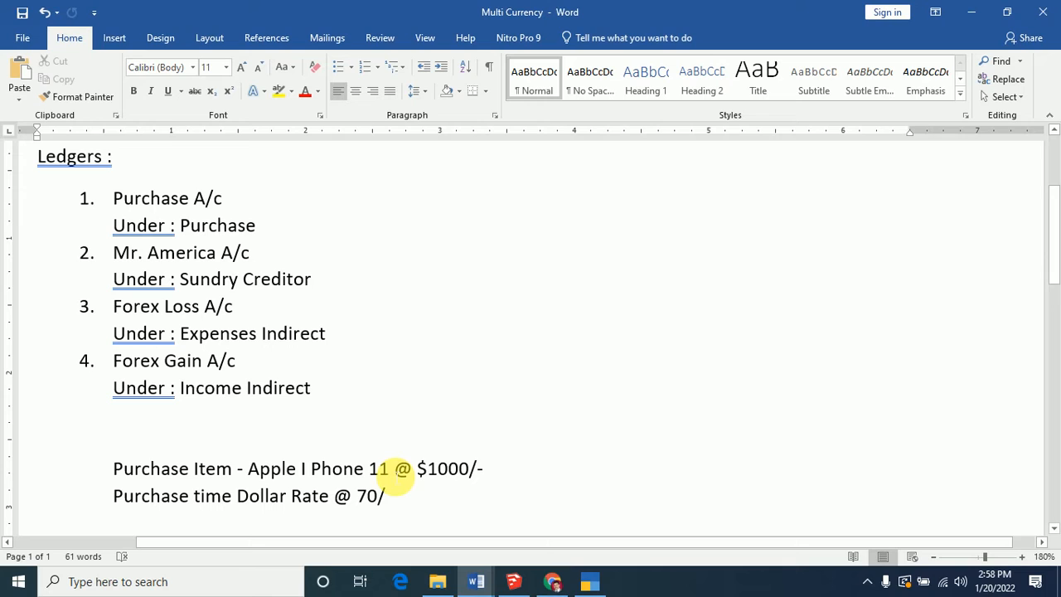
left_click(389, 469)
type("Prom")
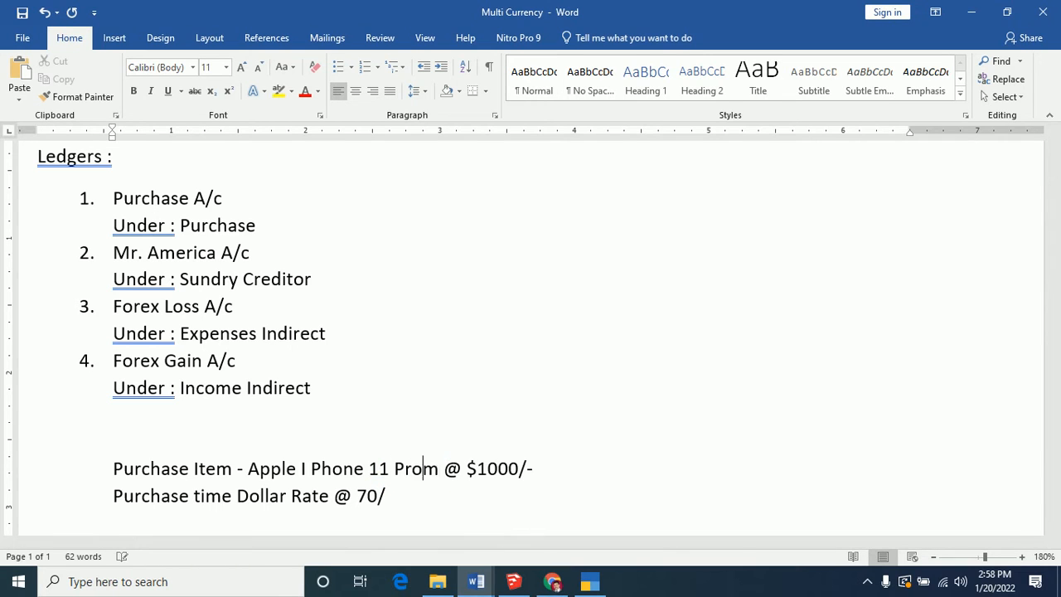
key("Delete")
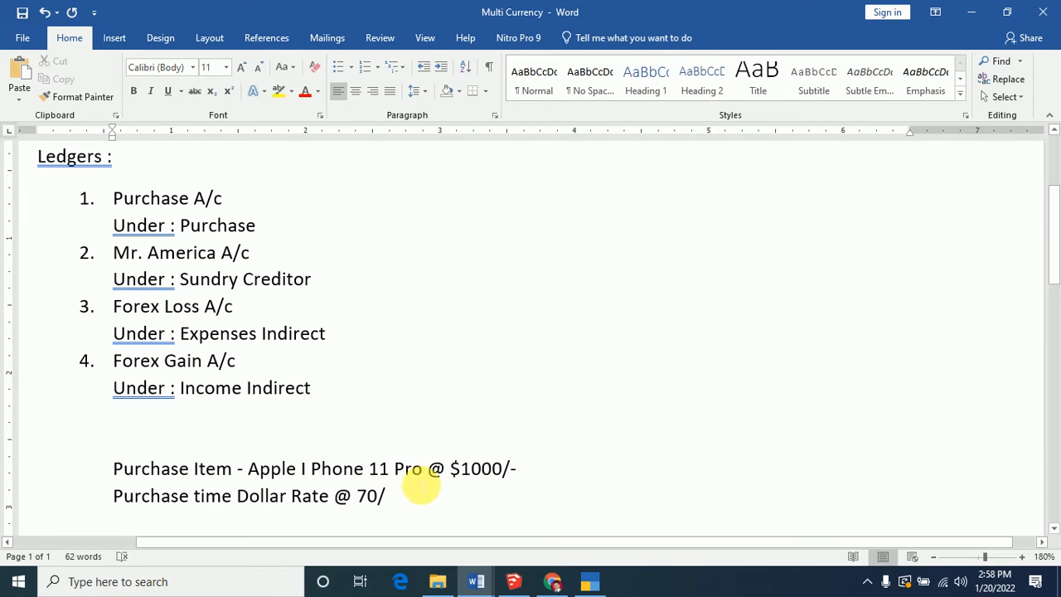
left_click(454, 470)
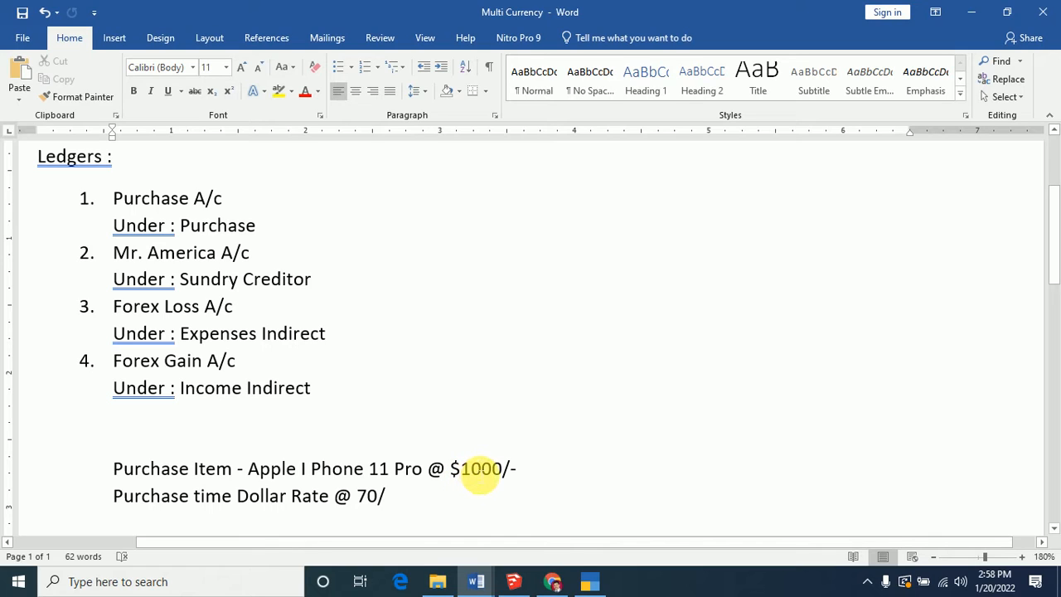
left_click(369, 497)
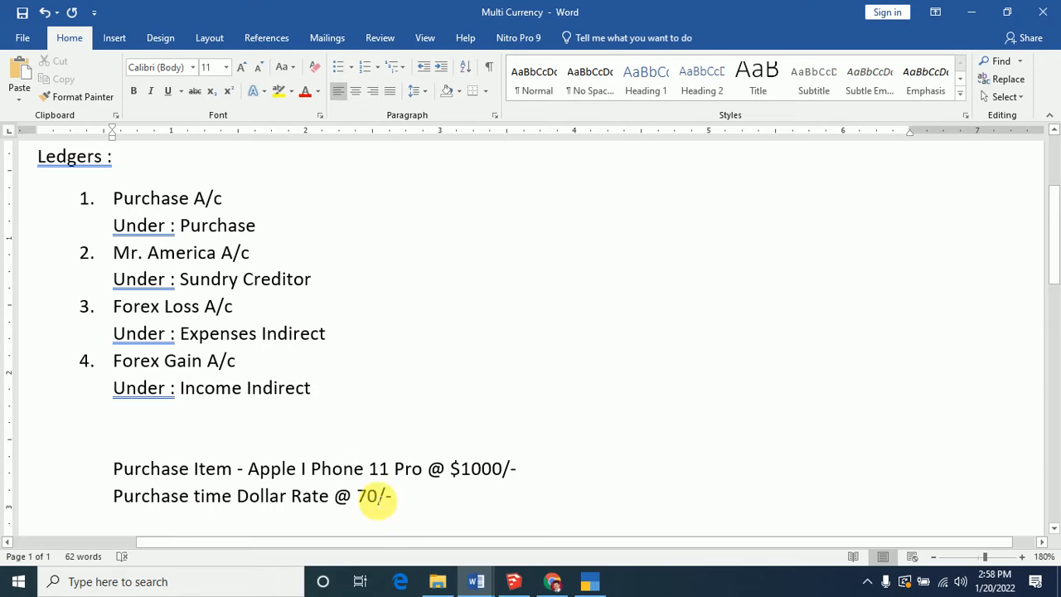
- Review the payment-time dollar rate and the list of required ledgers in the notes
scroll(375, 498, "down", 2)
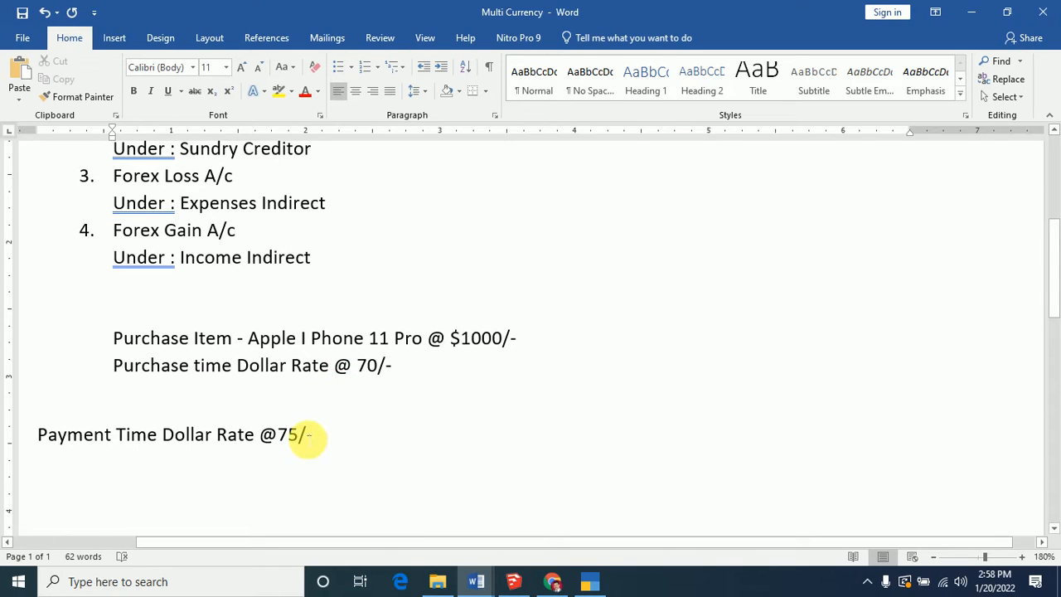
left_click(308, 437)
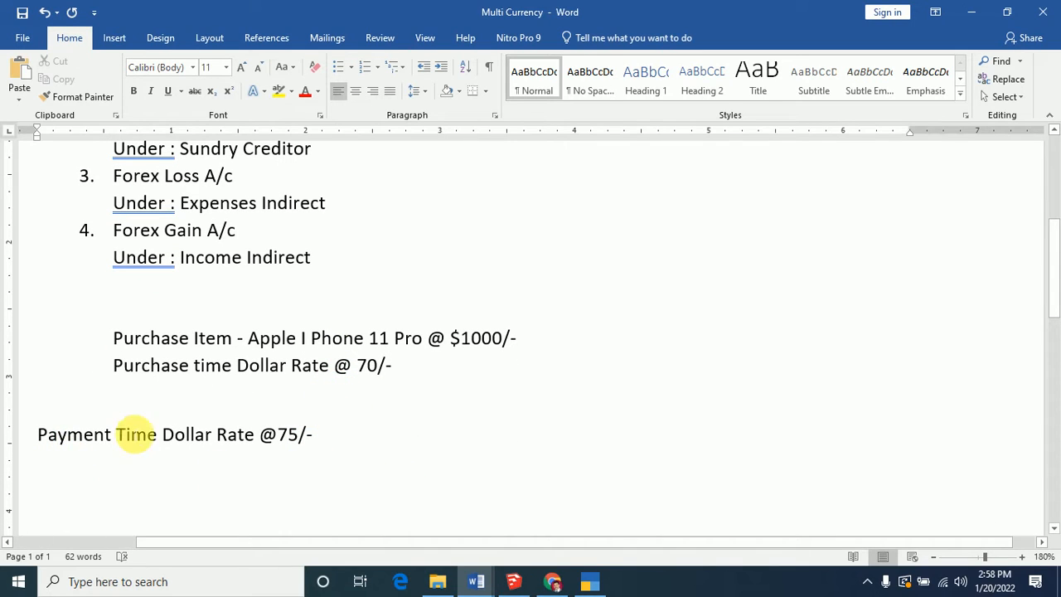
left_click(259, 437)
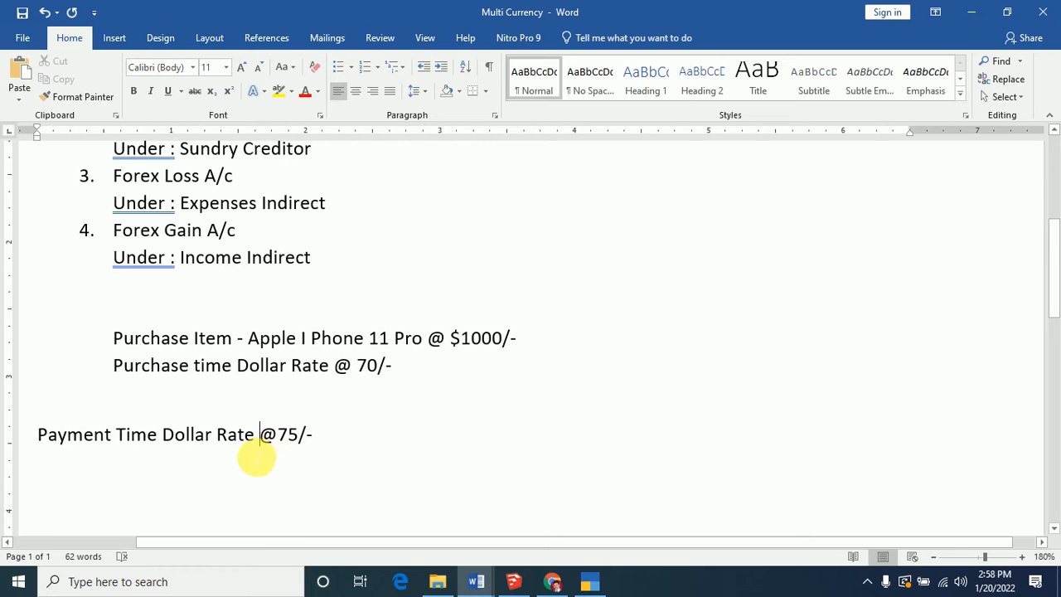
scroll(220, 423, "up", 1)
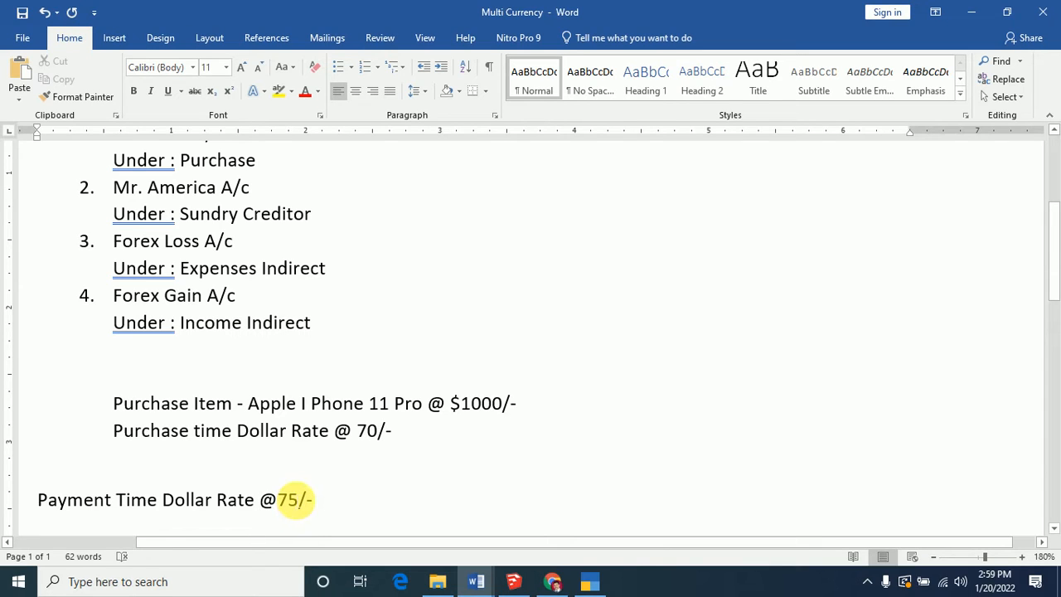
scroll(267, 417, "up", 2)
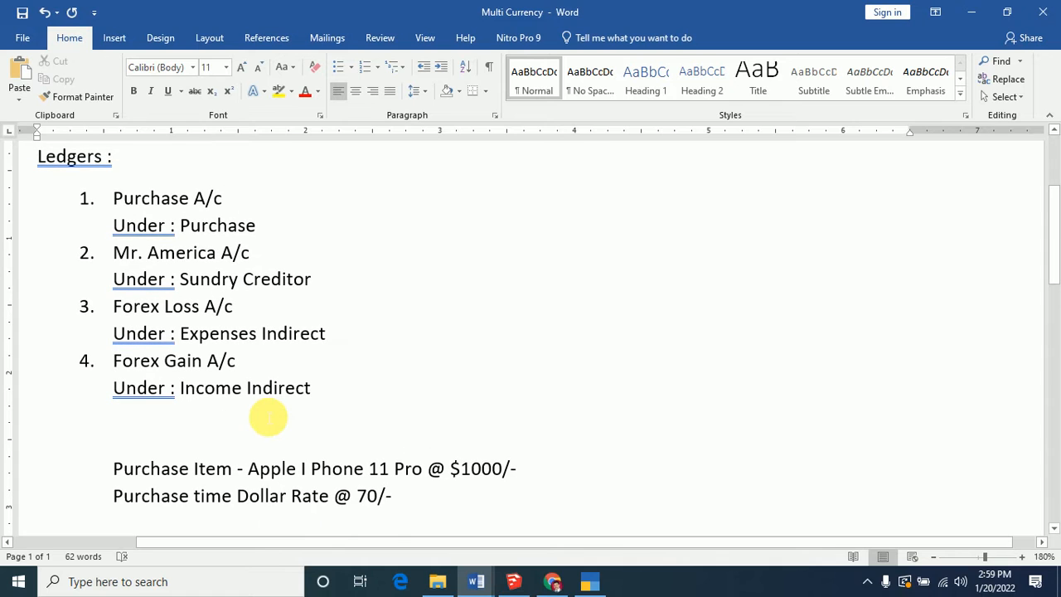
- Switch to TallyPrime and begin creating a company named "Import Export Forex", using the same mailing name
left_click(590, 581)
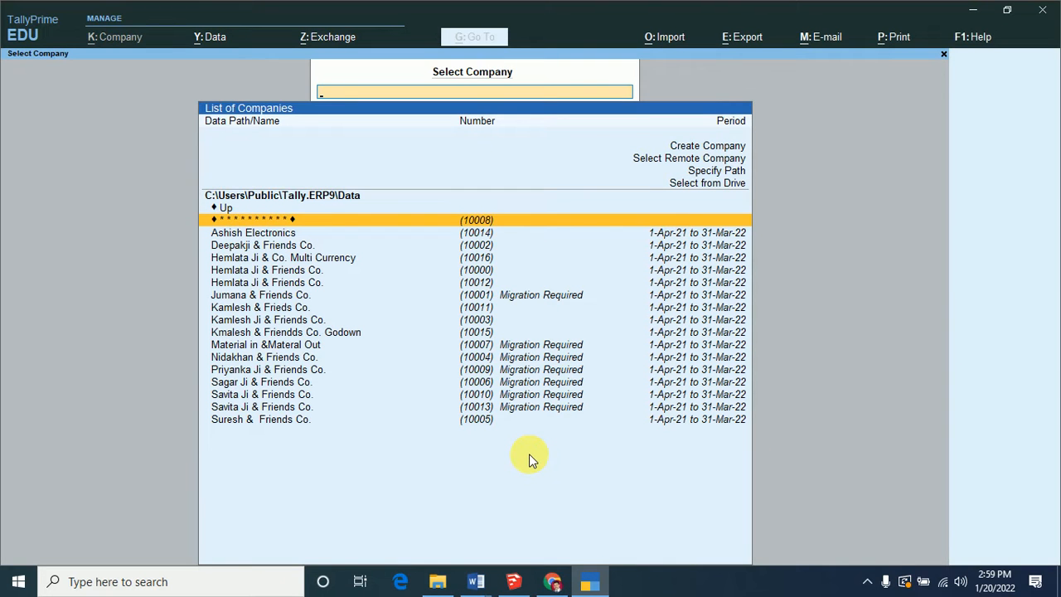
key("Up")
key("Up")
key("Up")
key("Up")
key("Up")
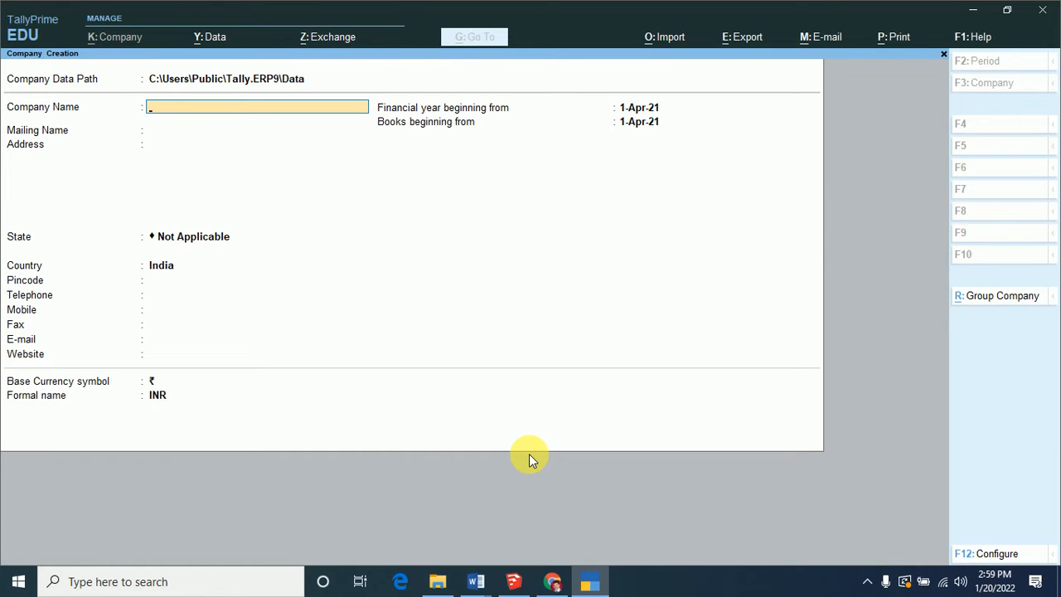
type("Import Export Forex")
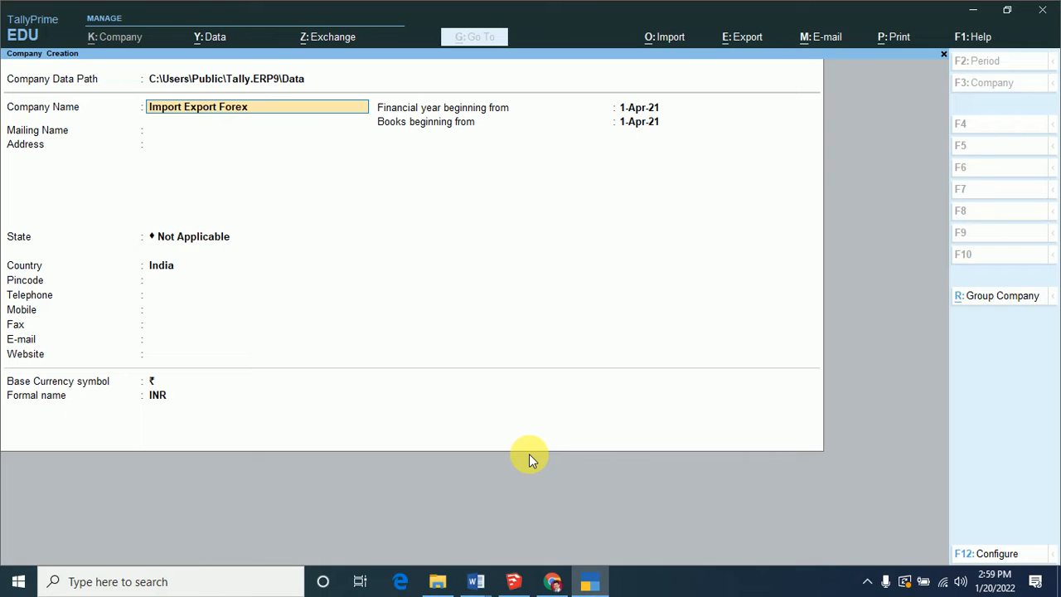
key("Return")
key("Return")
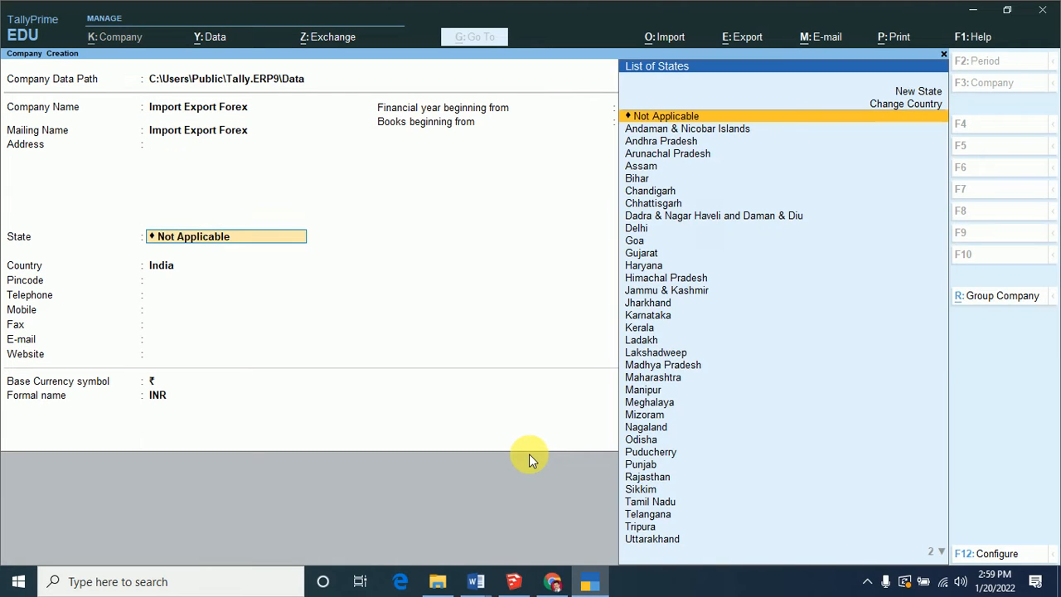
- Set the company's state to Rajasthan and save the new company
key("Return")
type("R")
key("Return")
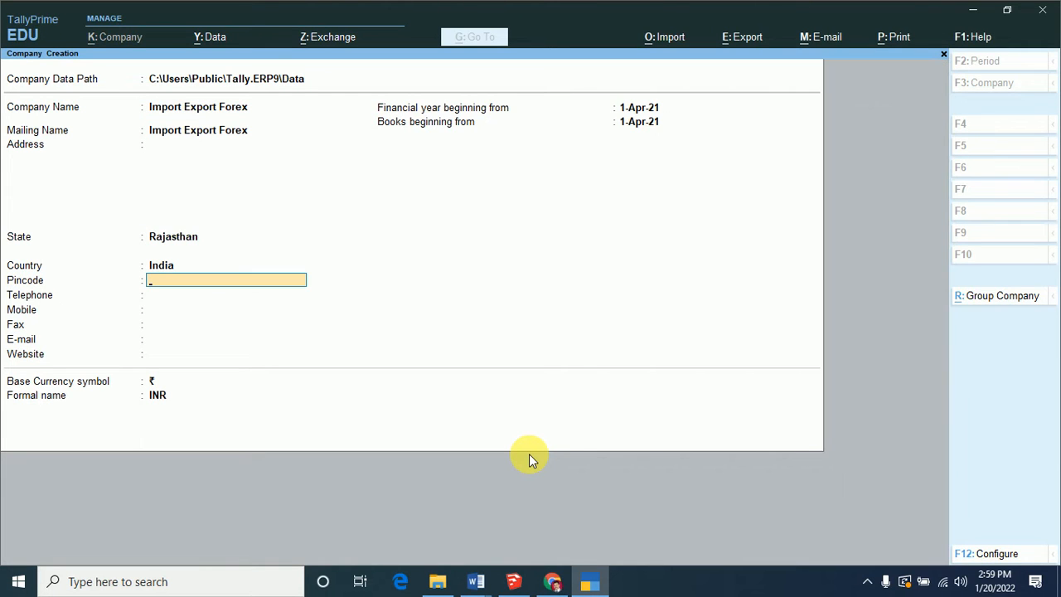
key("ctrl+a")
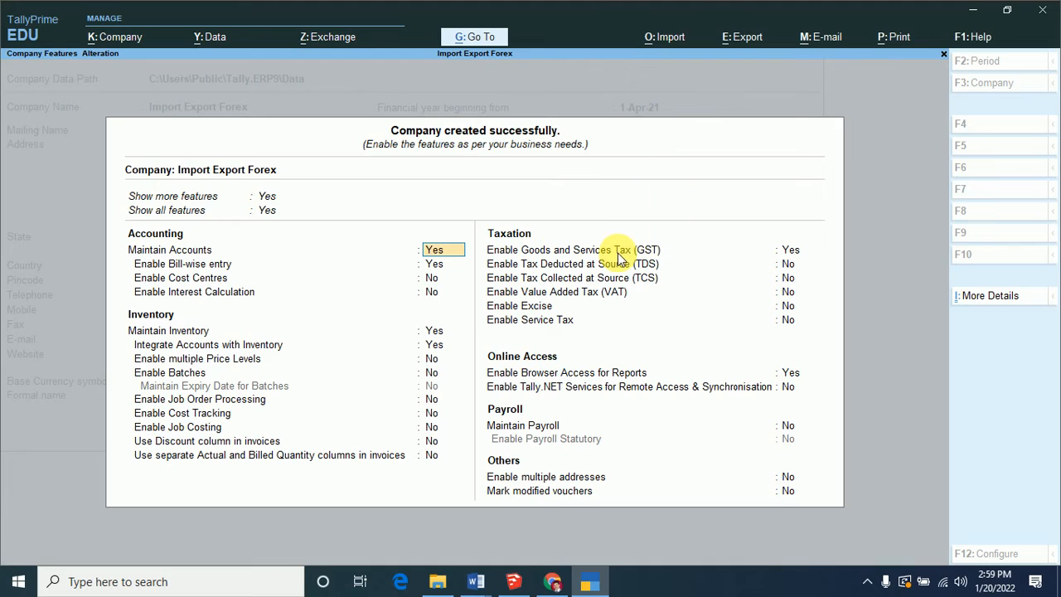
- Disable Goods and Services Tax (GST) for the company and save the company features
left_click(792, 252)
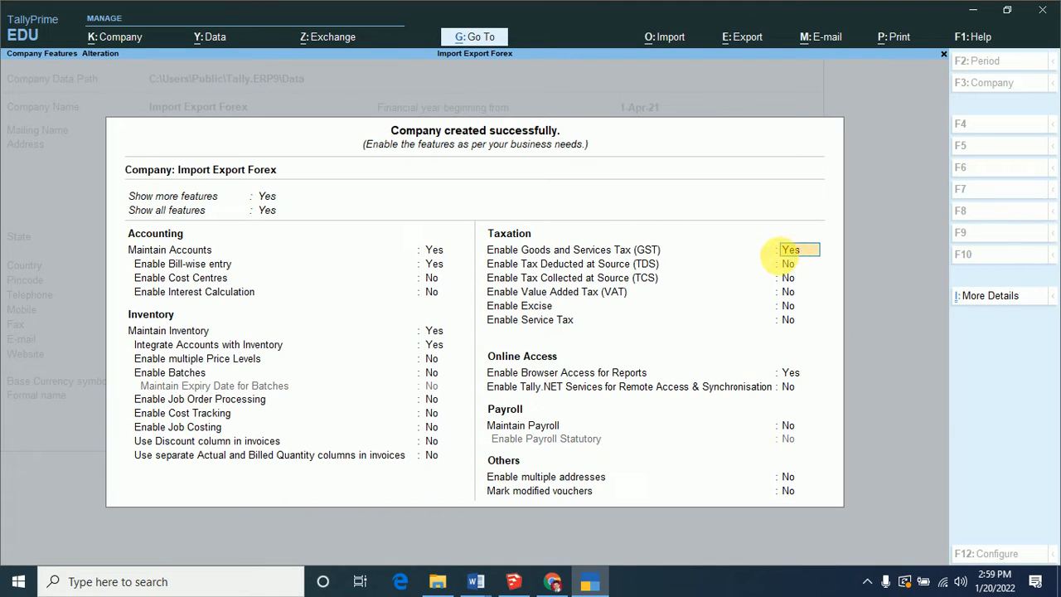
type("n")
key("Return")
key("ctrl+a")
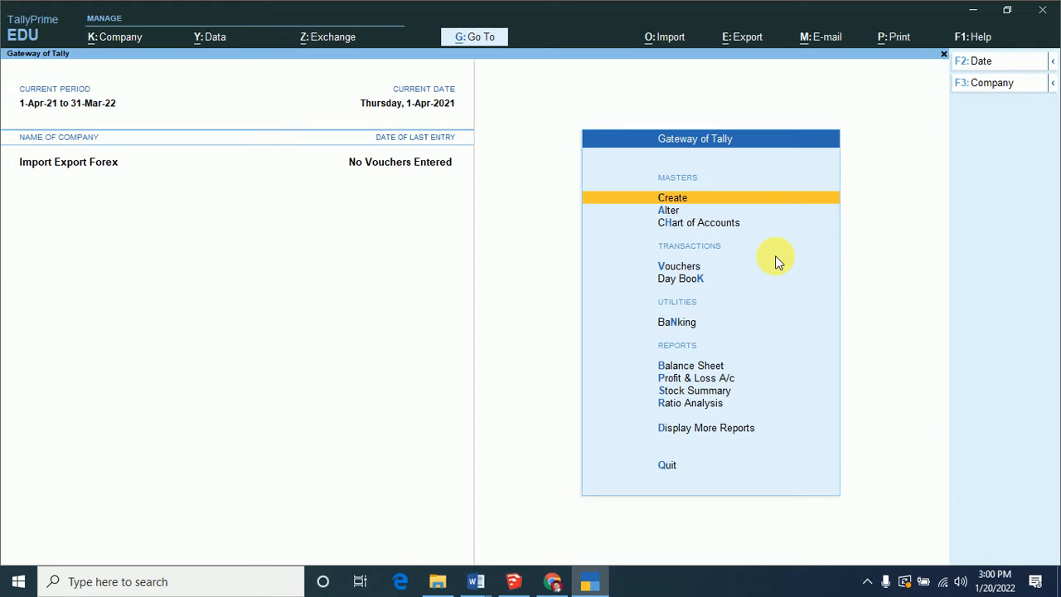
- Start a new currency master with the symbol $ and the formal name "American Dollar"
key("Return")
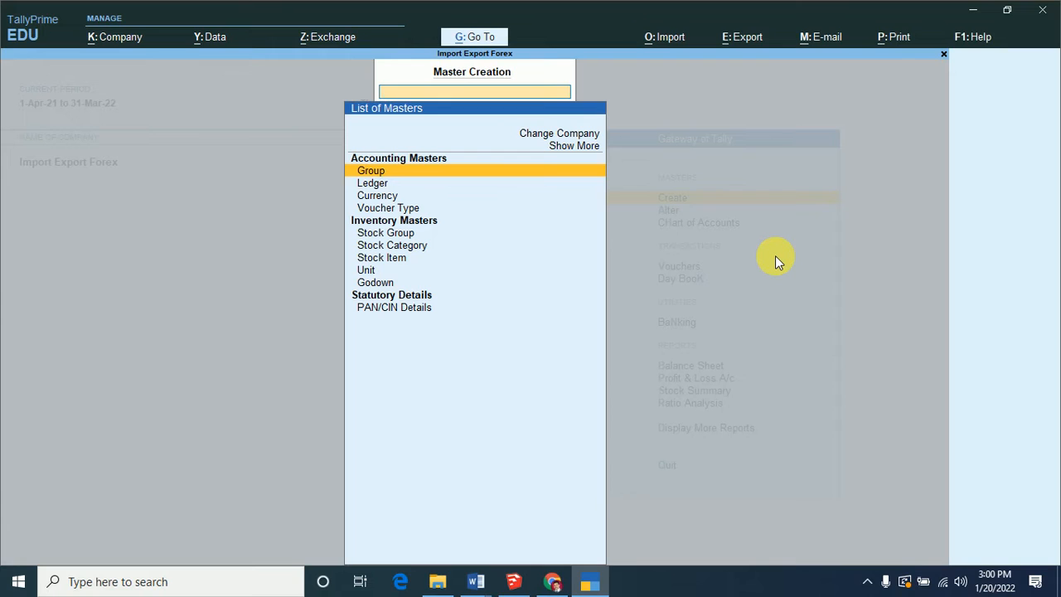
key("Down")
key("Down")
key("Return")
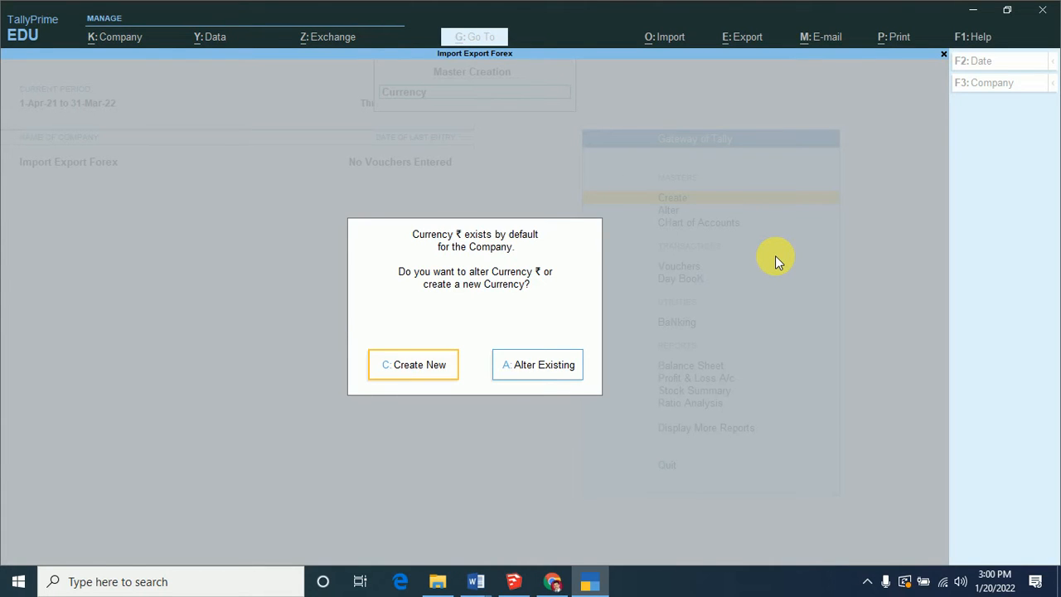
left_click(427, 372)
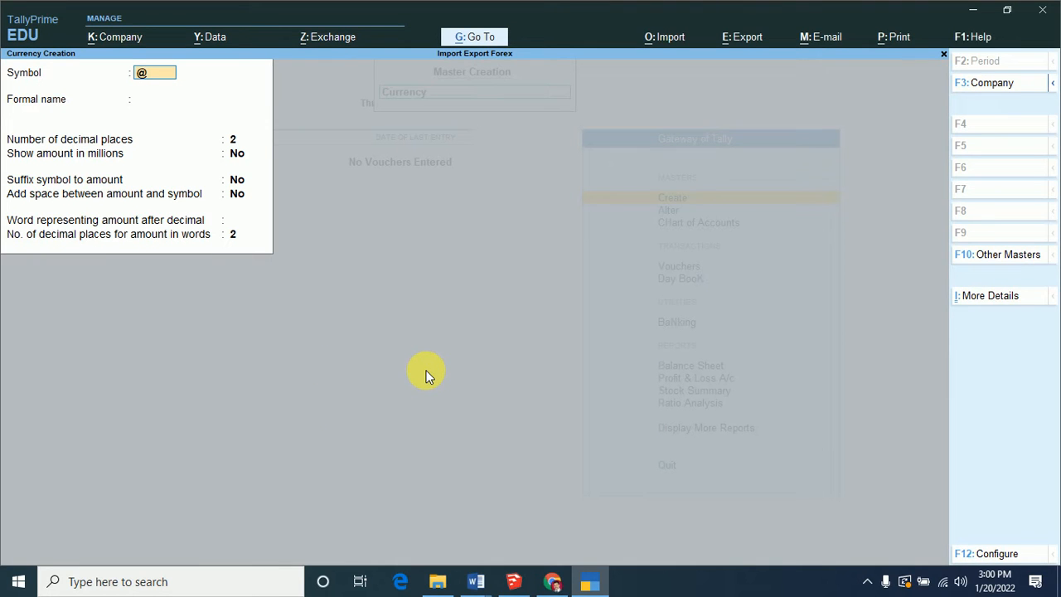
type("$")
key("Return")
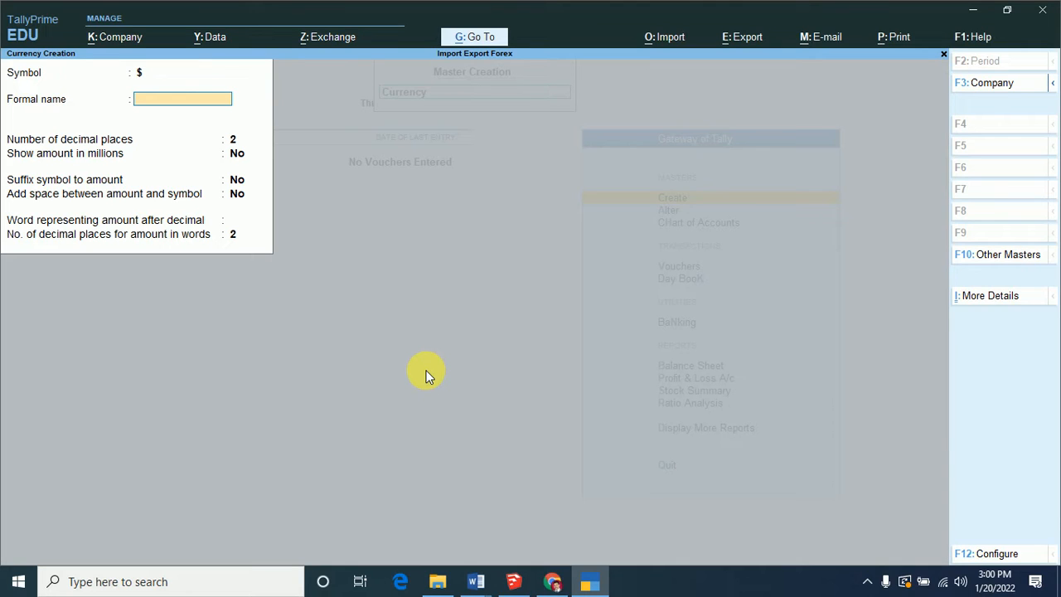
type("American Dollar")
key("Return")
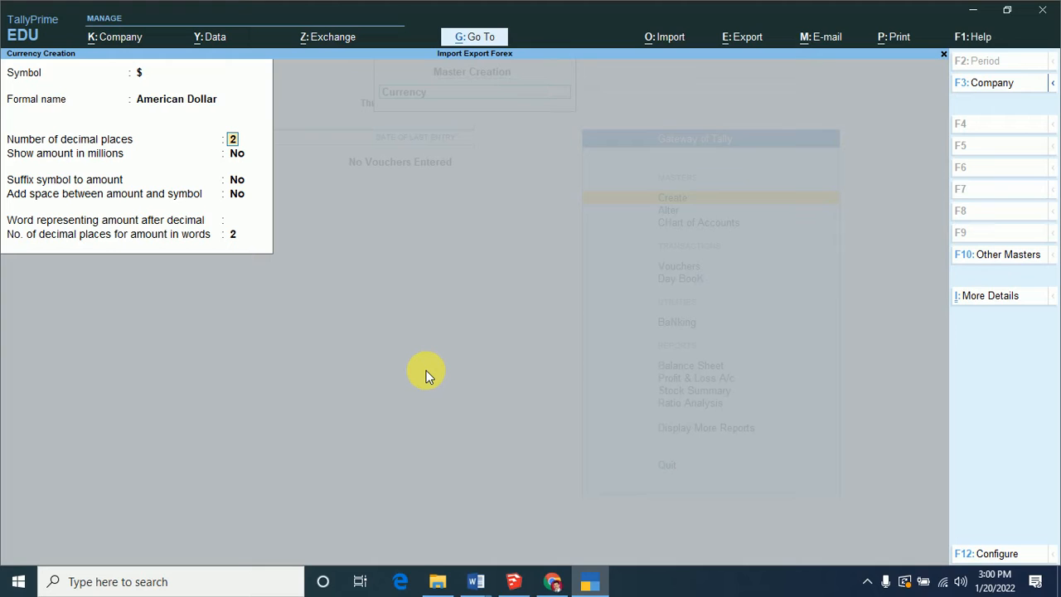
- Keep the default decimal places and millions setting, suffix the symbol to the amount, and add a space between amount and symbol
key("Return")
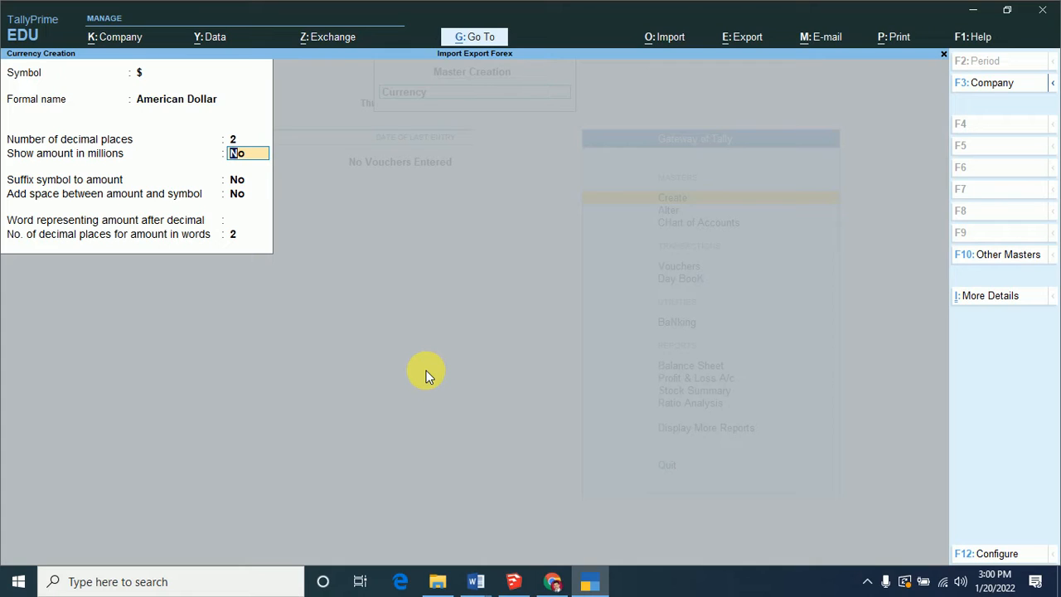
key("Return")
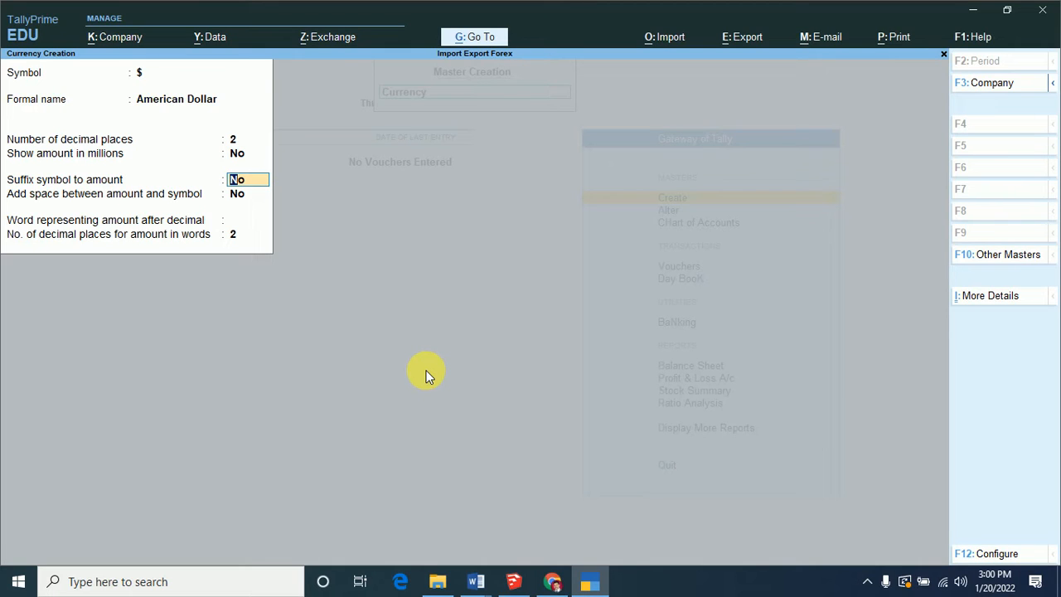
type("y")
key("Return")
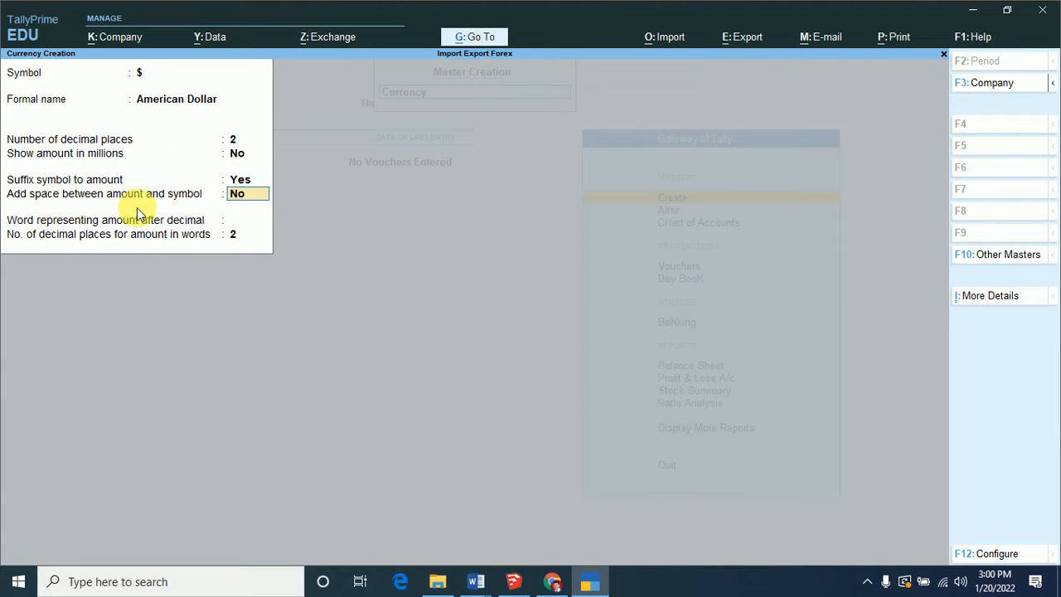
type("y")
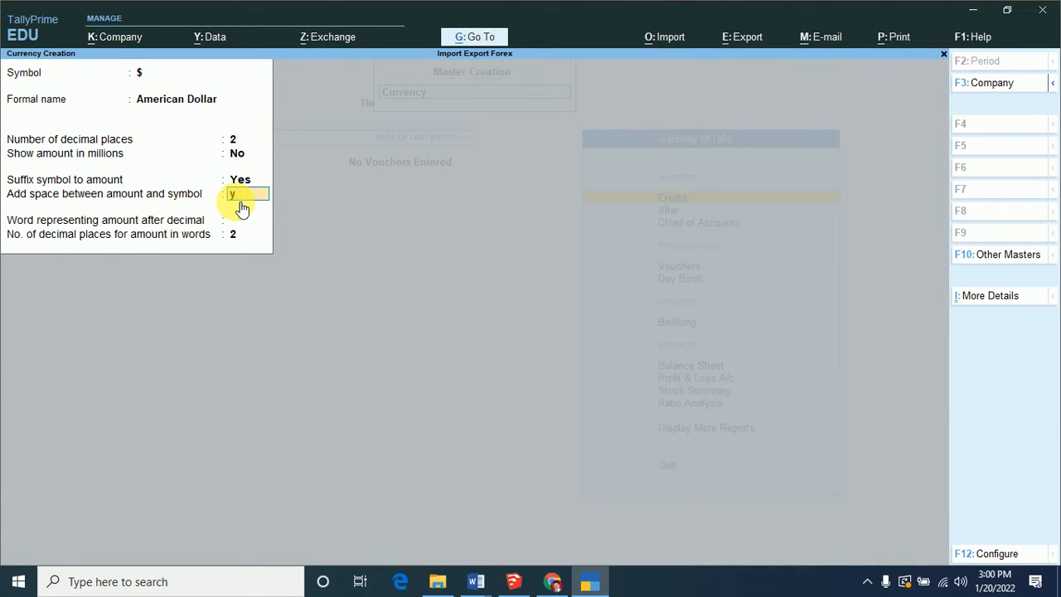
key("Return")
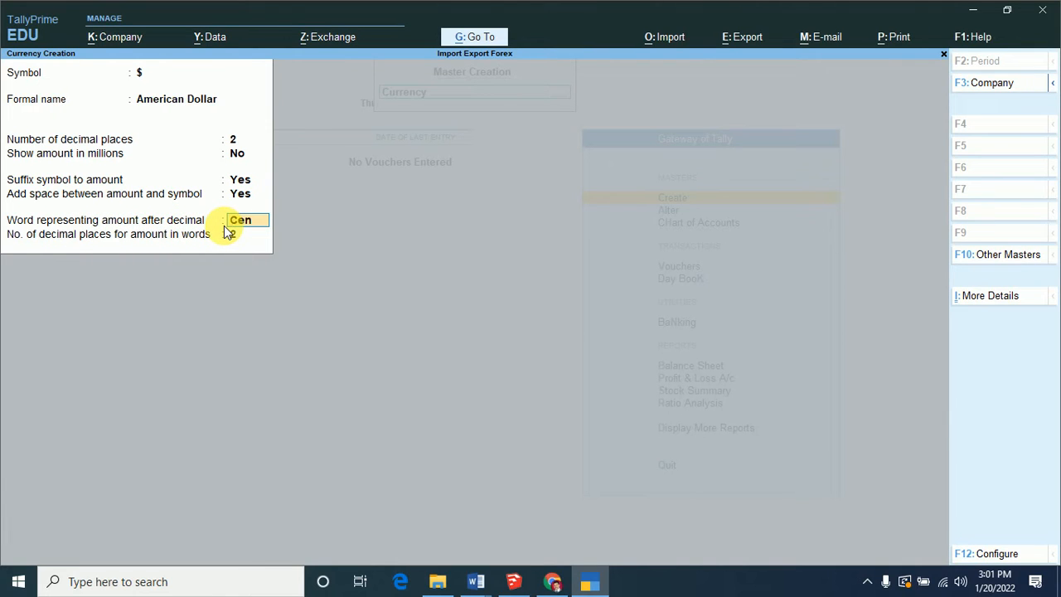
- Set the word for the amount after the decimal to "Cent", save the currency, and leave currency creation
type("t")
key("Return")
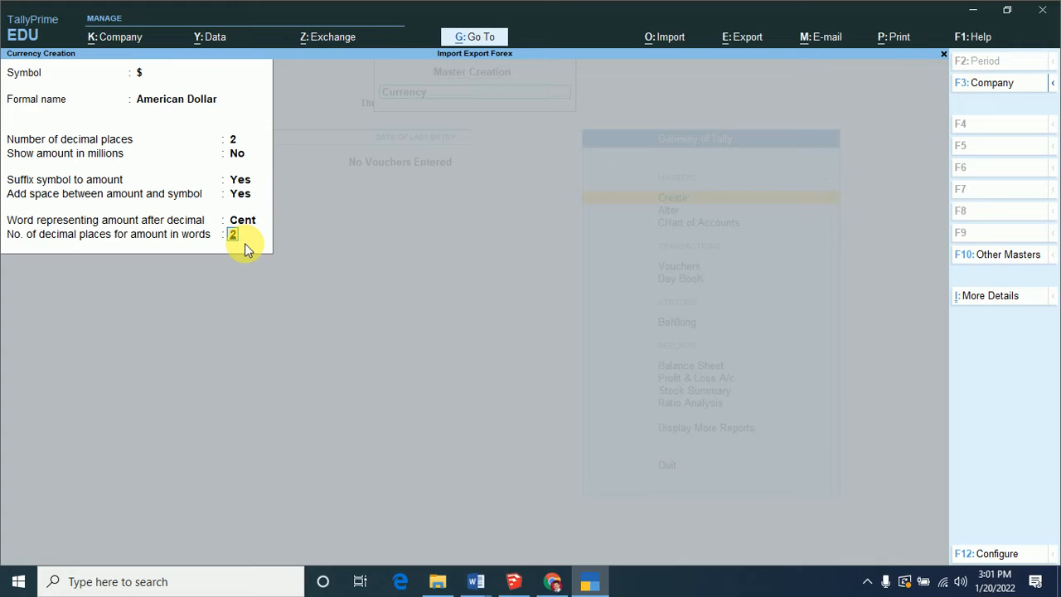
key("Return")
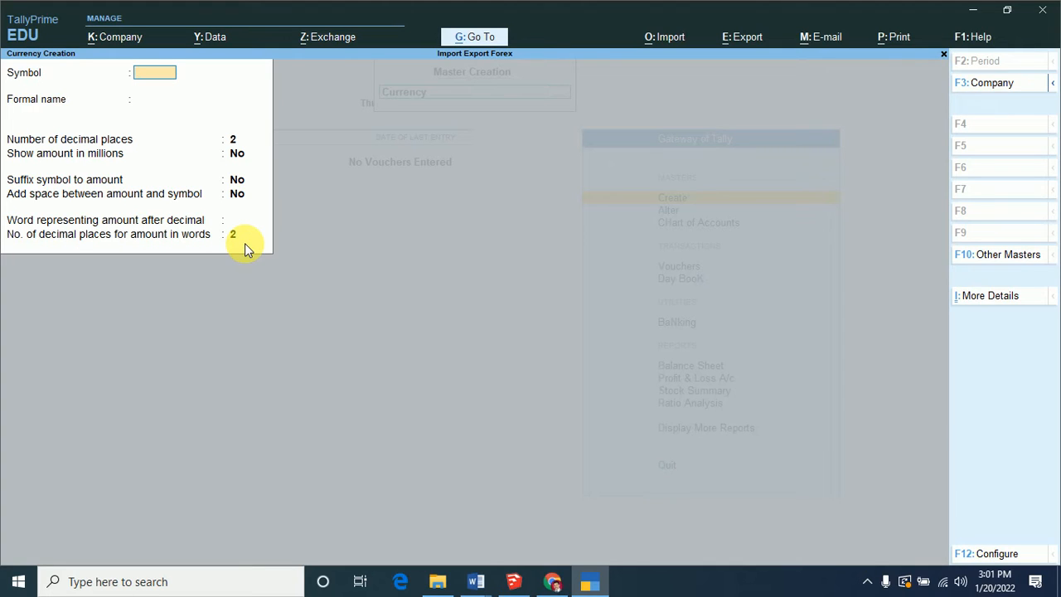
key("Escape")
key("y")
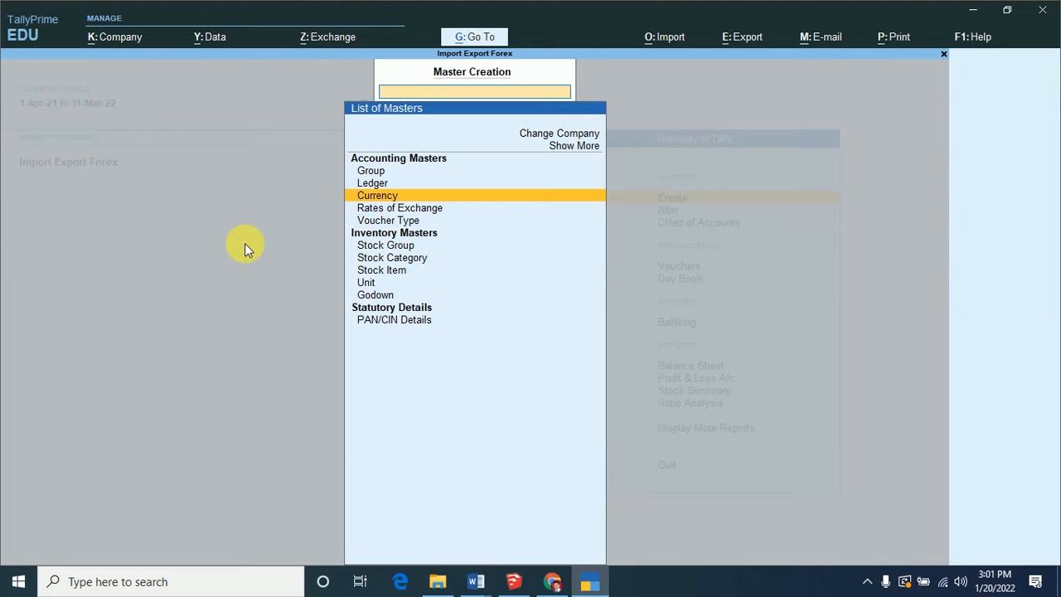
- Create a ledger named "Purchase A/c" under the Purchase Accounts group and save it
key("Up")
key("Return")
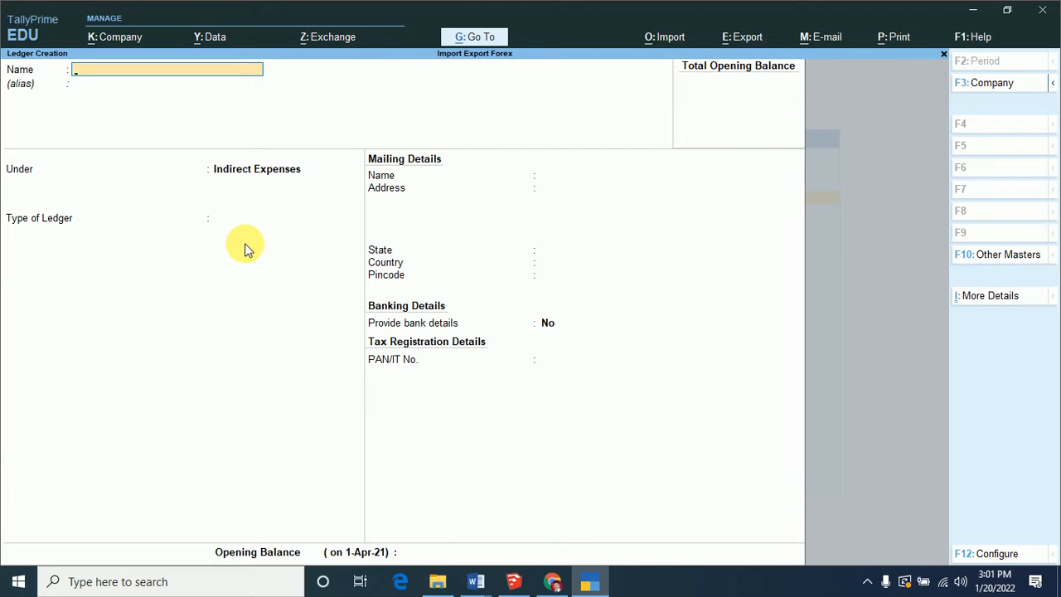
type("Purchase A/c")
key("Return")
key("Return")
type("Pu")
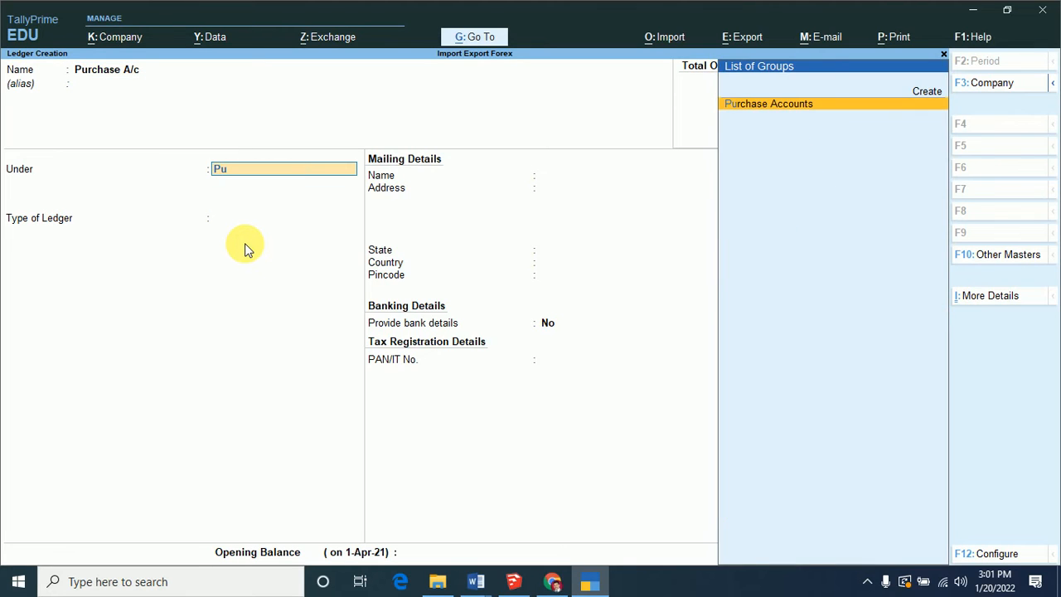
key("Return")
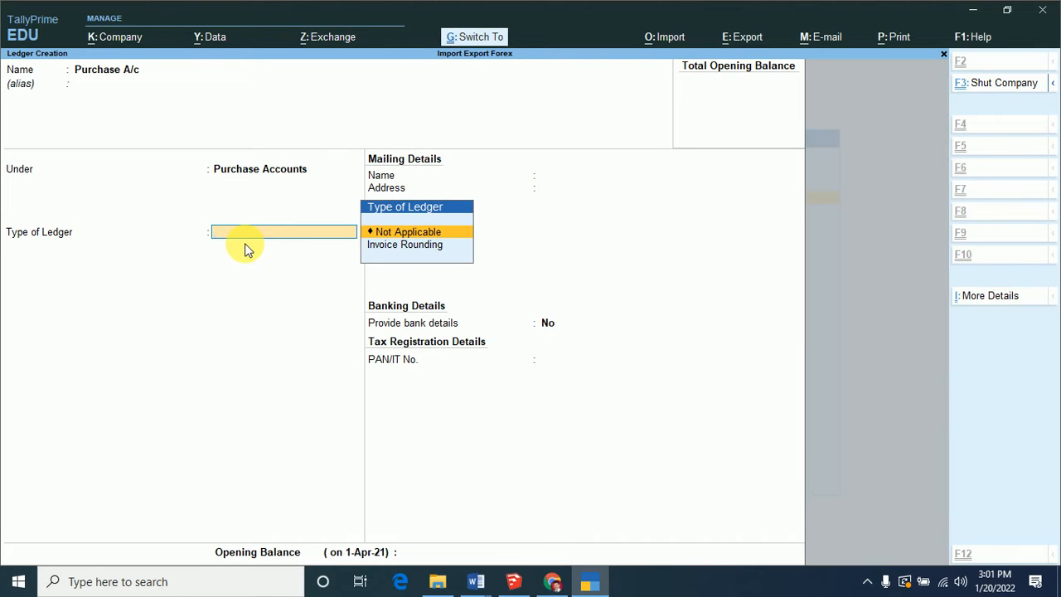
key("ctrl+a")
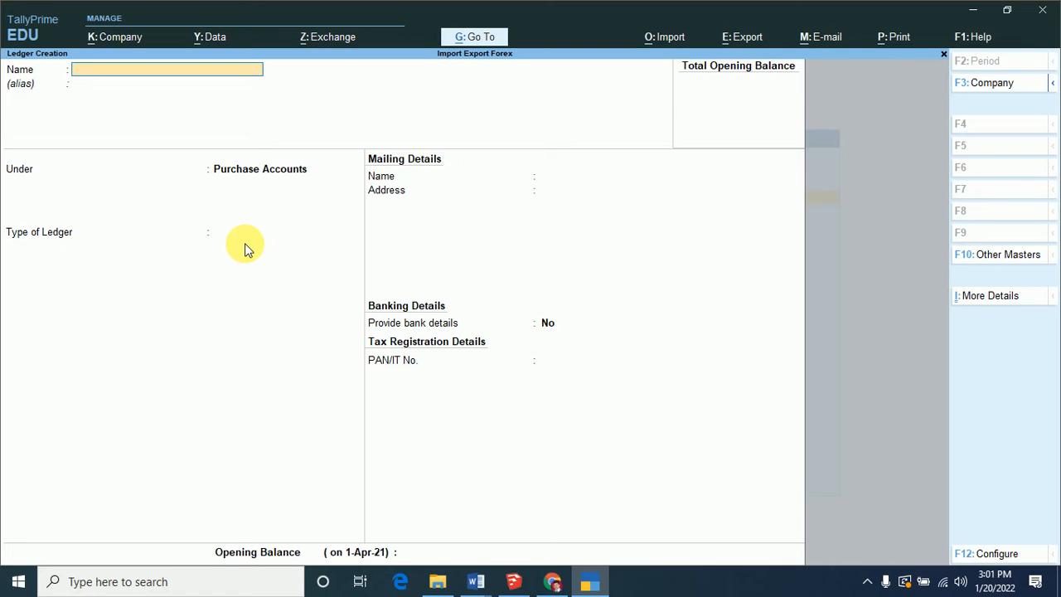
- Start a ledger named "Mr. America A/c" and place it under the Sundry Creditors group
type("Mr. America A/c")
key("Return")
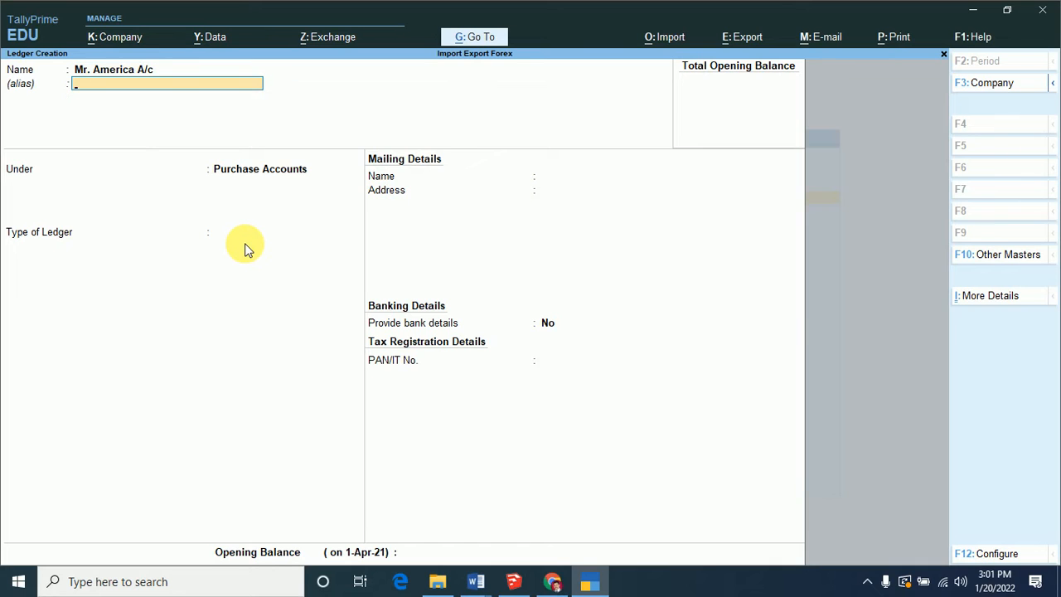
key("Return")
type("S")
key("Up")
key("Up")
key("Up")
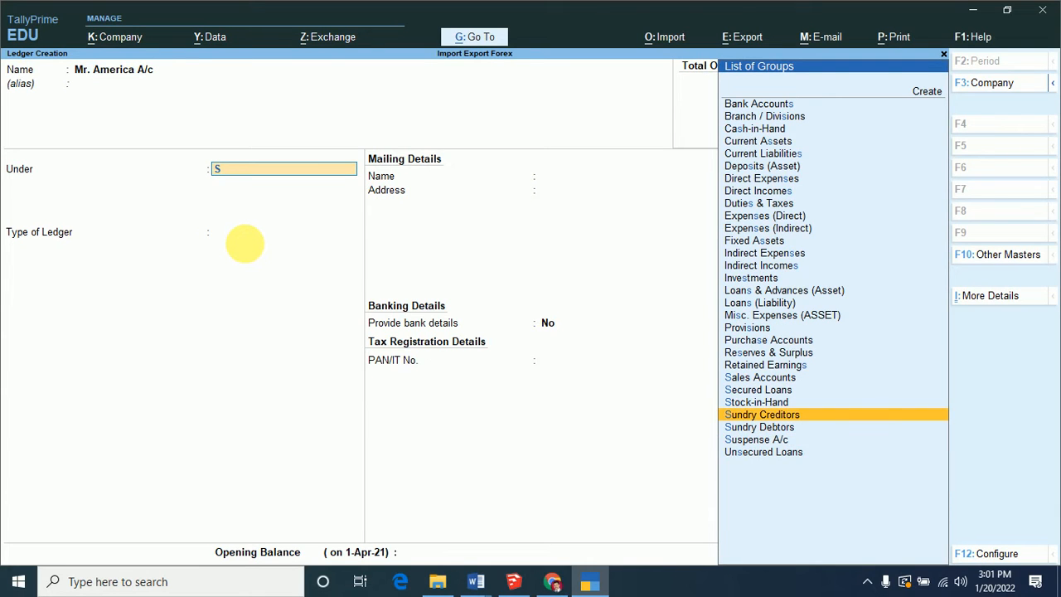
key("Return")
- Keep bill-by-bill balances enabled without a default credit period or credit-day check, and keep the ledger name as mailing name
key("Return")
key("Return")
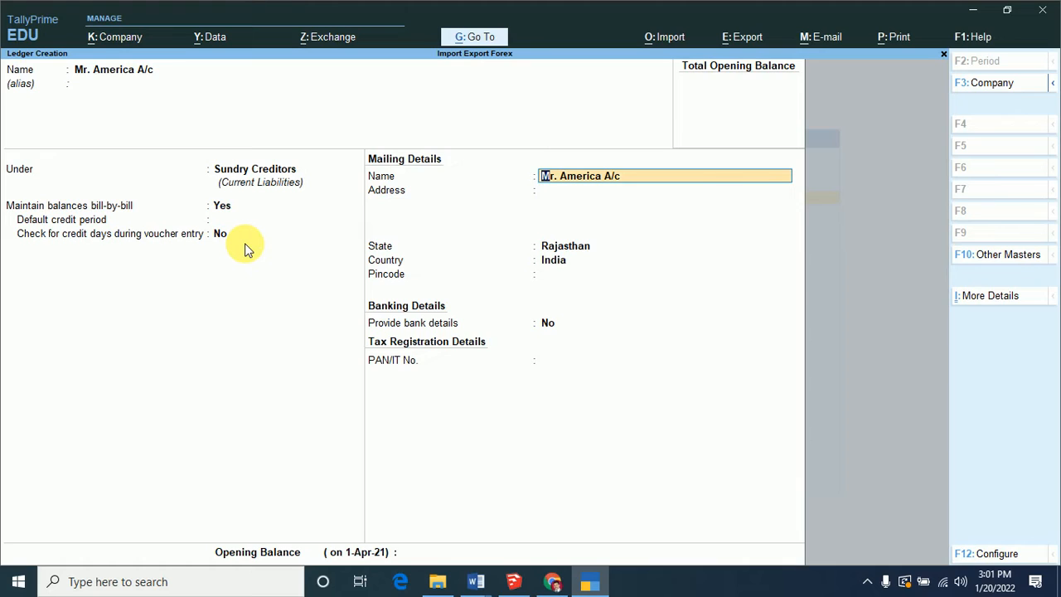
key("BackSpace")
key("BackSpace")
key("BackSpace")
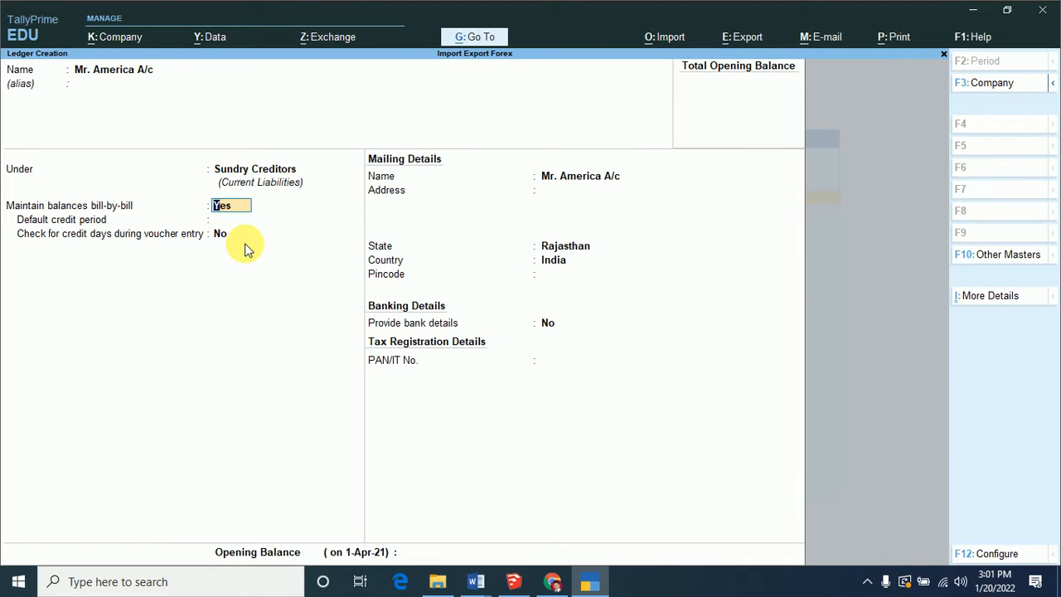
key("Return")
key("Return")
key("Return")
key("Return")
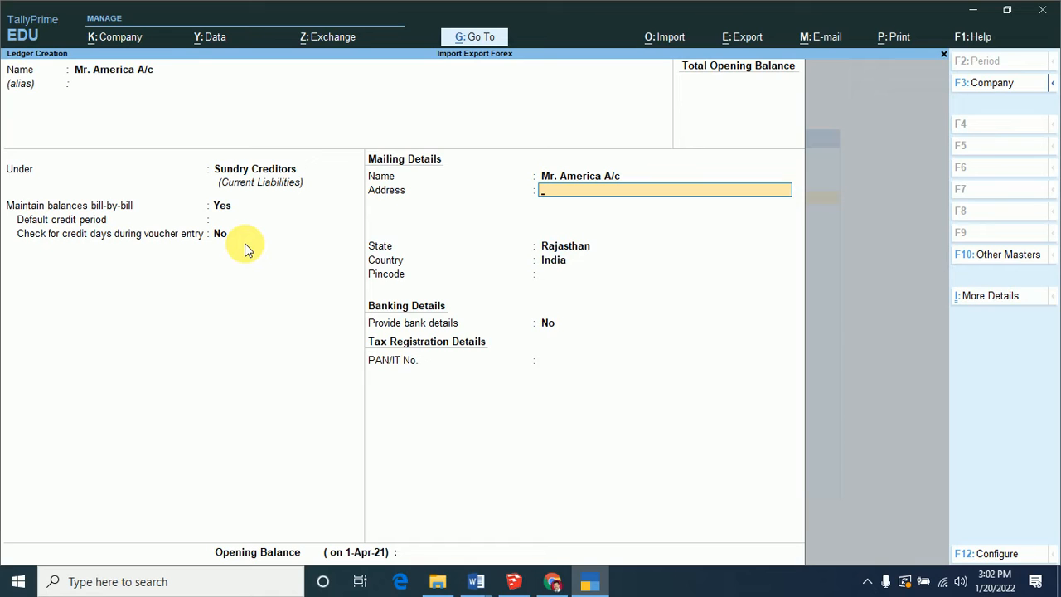
- Leave the supplier's address blank, set the state to New York, United States of America, and save the ledger
key("Return")
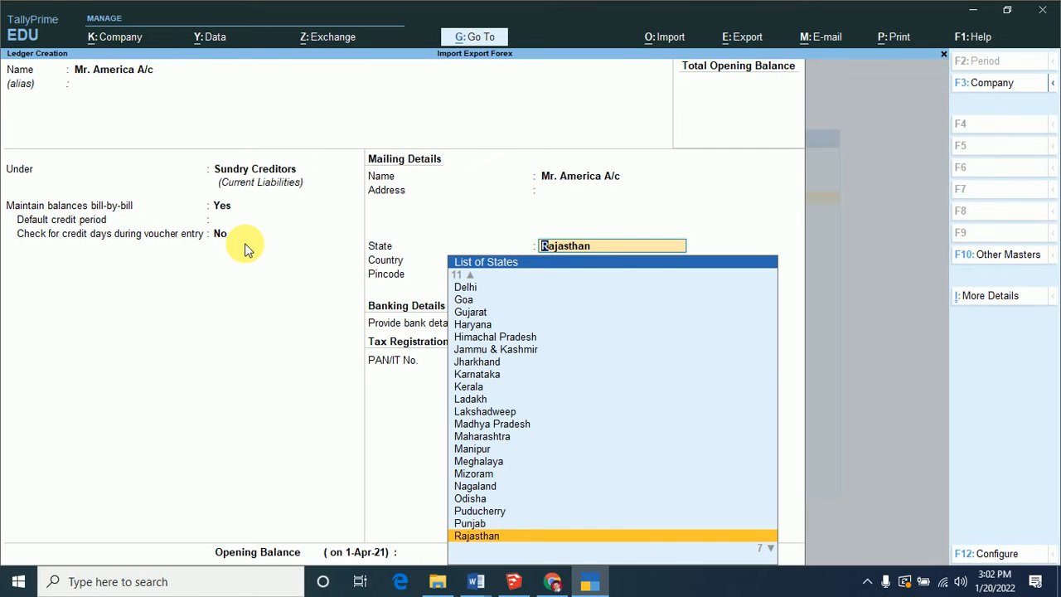
type("New")
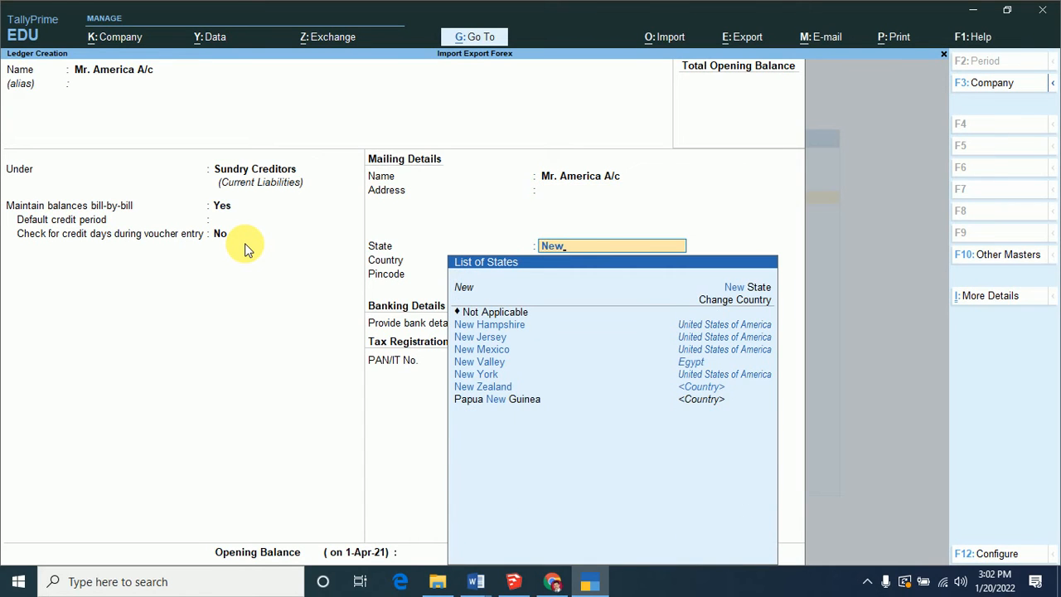
key("Down")
key("Down")
key("Down")
key("Down")
key("Down")
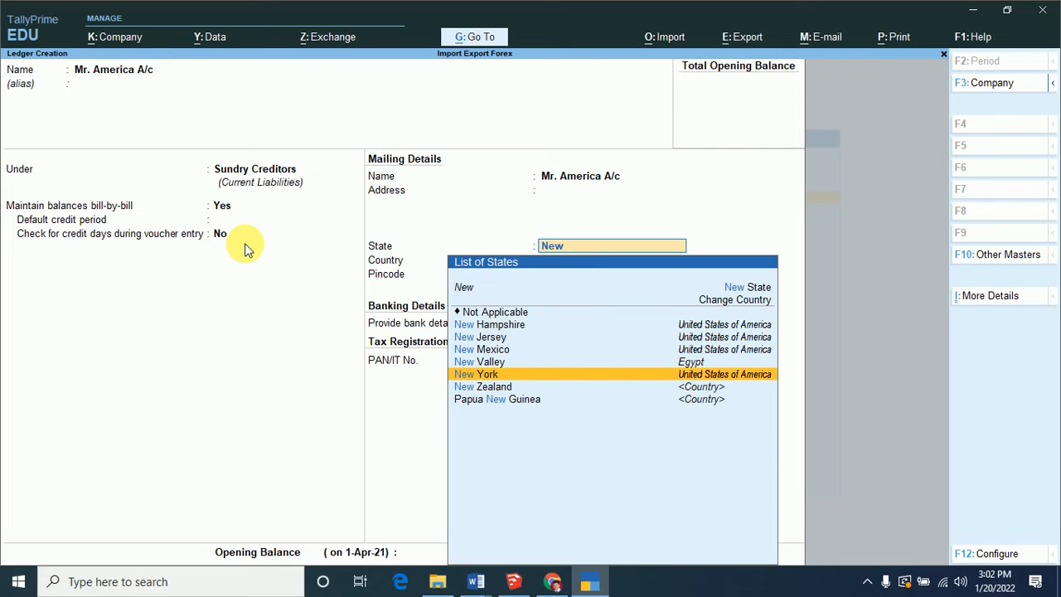
key("Return")
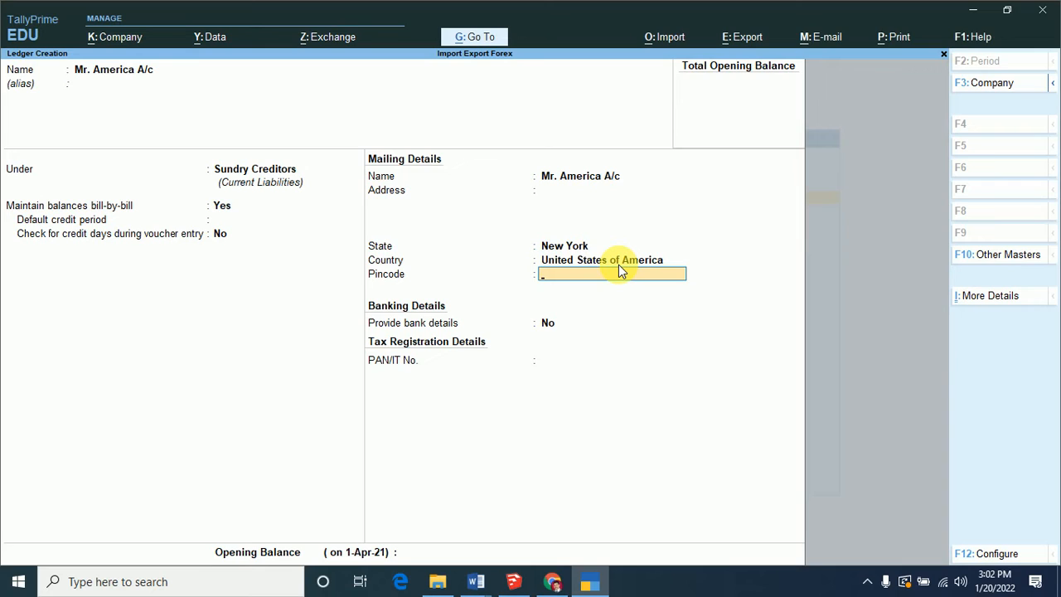
key("Return")
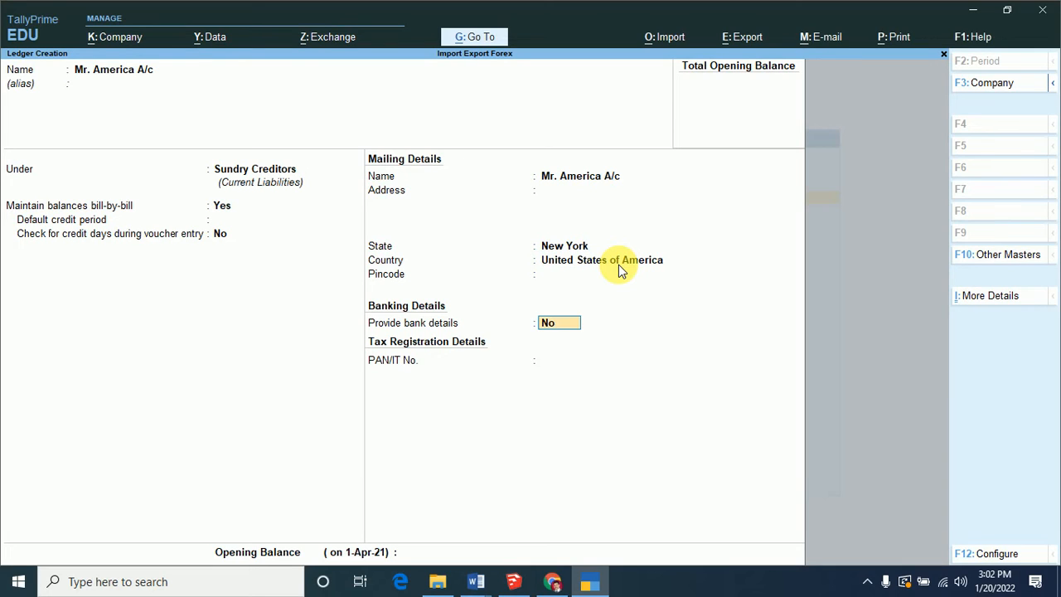
key("ctrl+a")
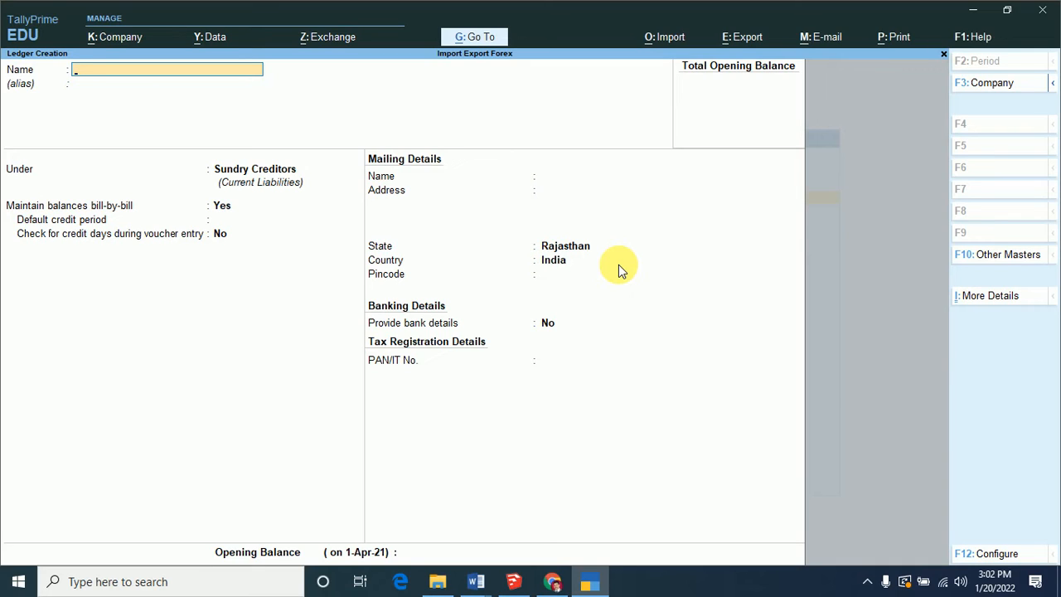
- Create a ledger named "Forex Loss A/c" under the Indirect Expenses group and save it
type("Forex Loss A/c")
key("Return")
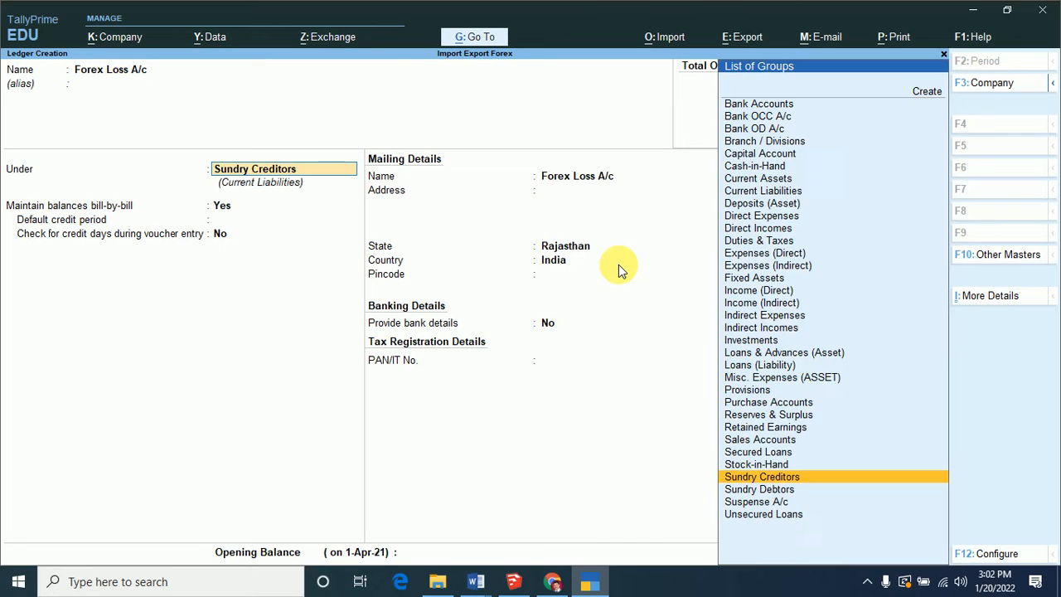
type("E")
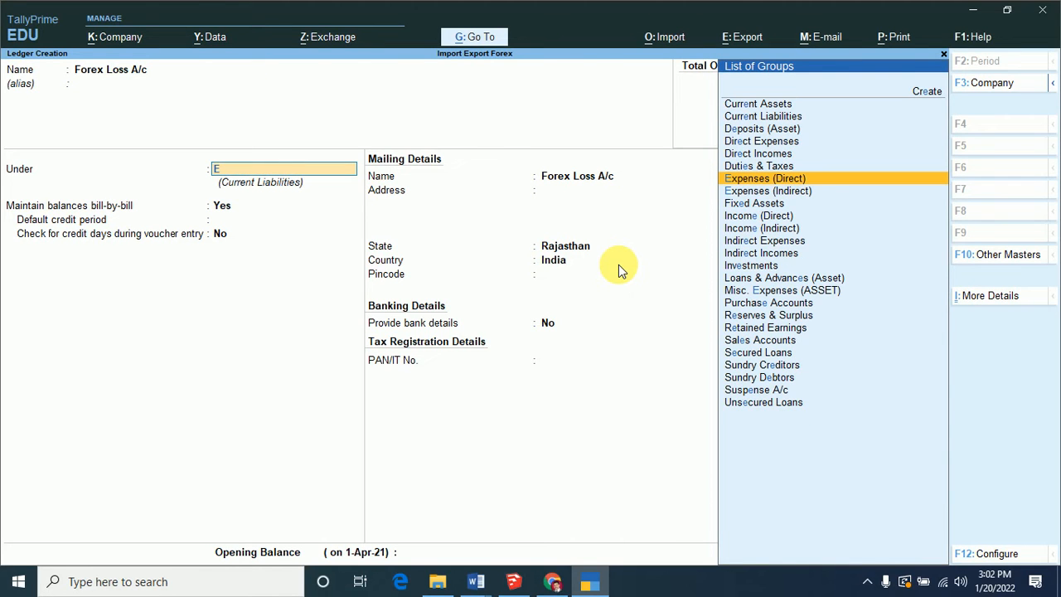
key("Down")
key("Return")
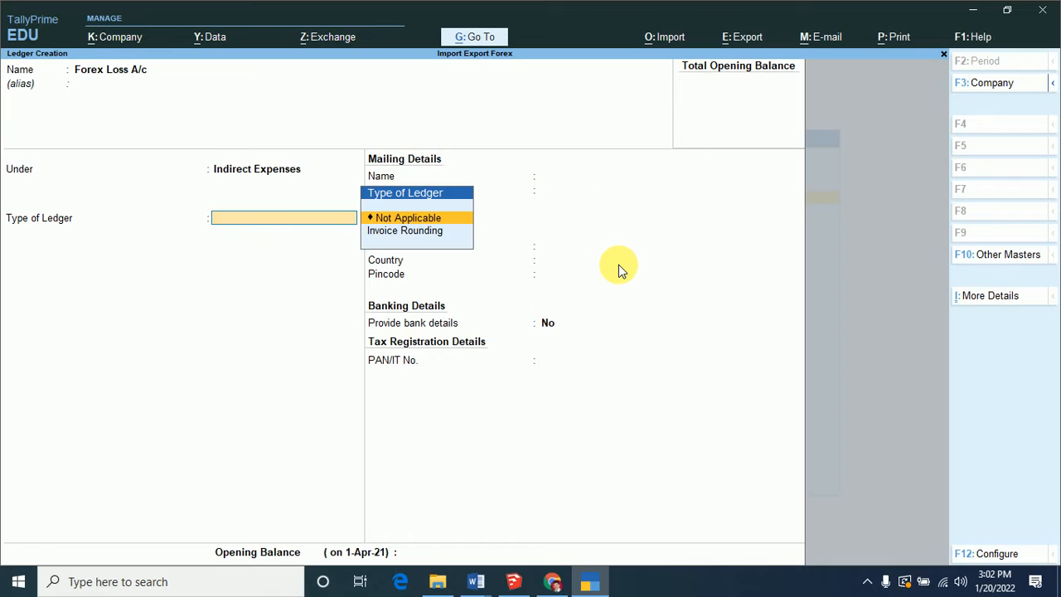
key("Return")
key("ctrl+a")
- Create a ledger named "Forex Gain A/c" under the Indirect Incomes group, save it, and leave ledger creation
type("Forex")
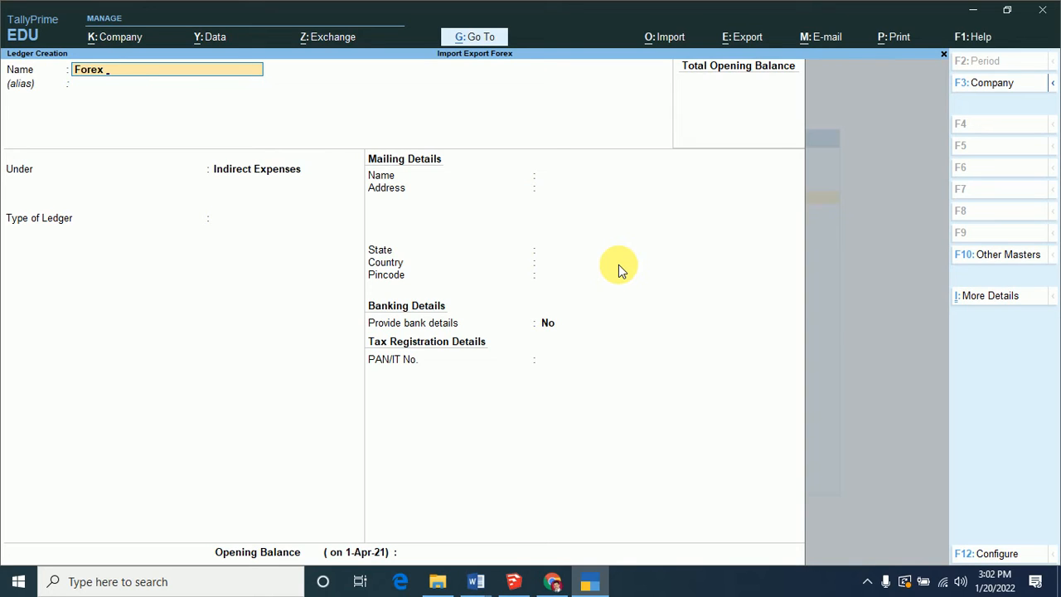
type("Gain A/c")
key("Return")
type("I")
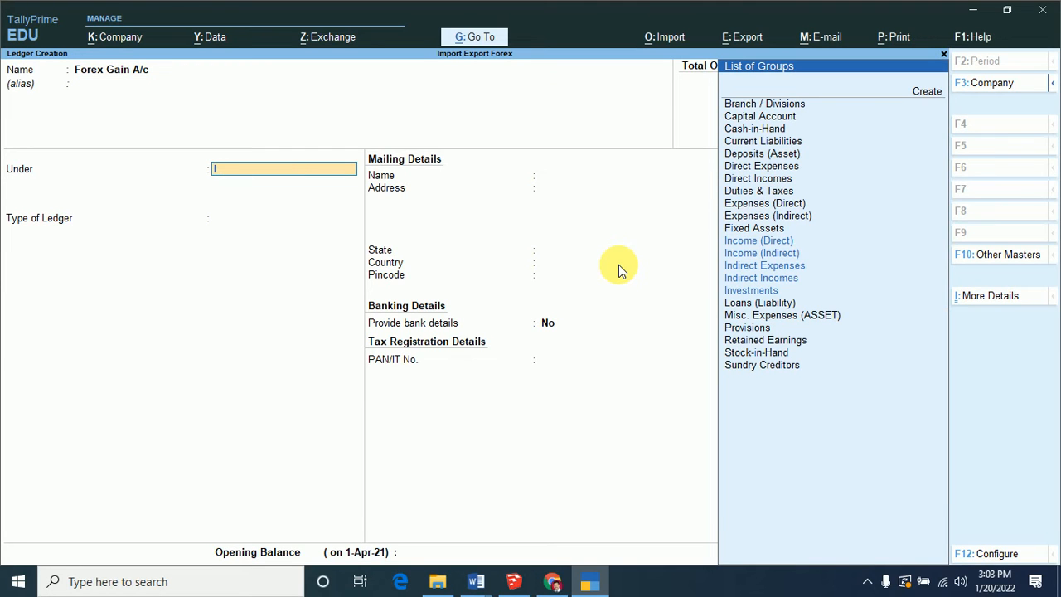
key("Down")
key("Down")
key("Down")
key("Up")
key("Return")
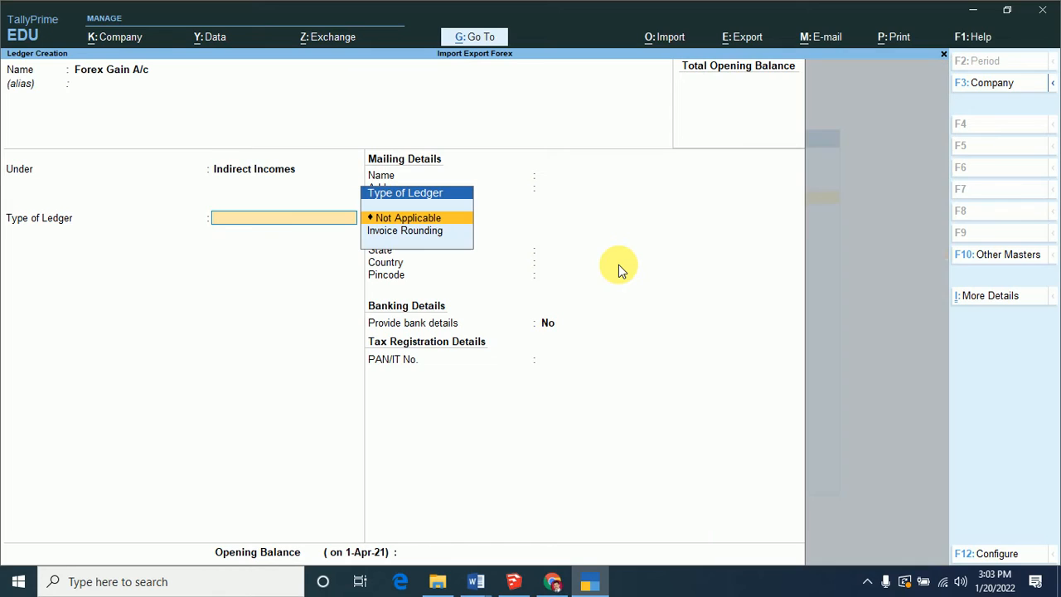
key("ctrl+a")
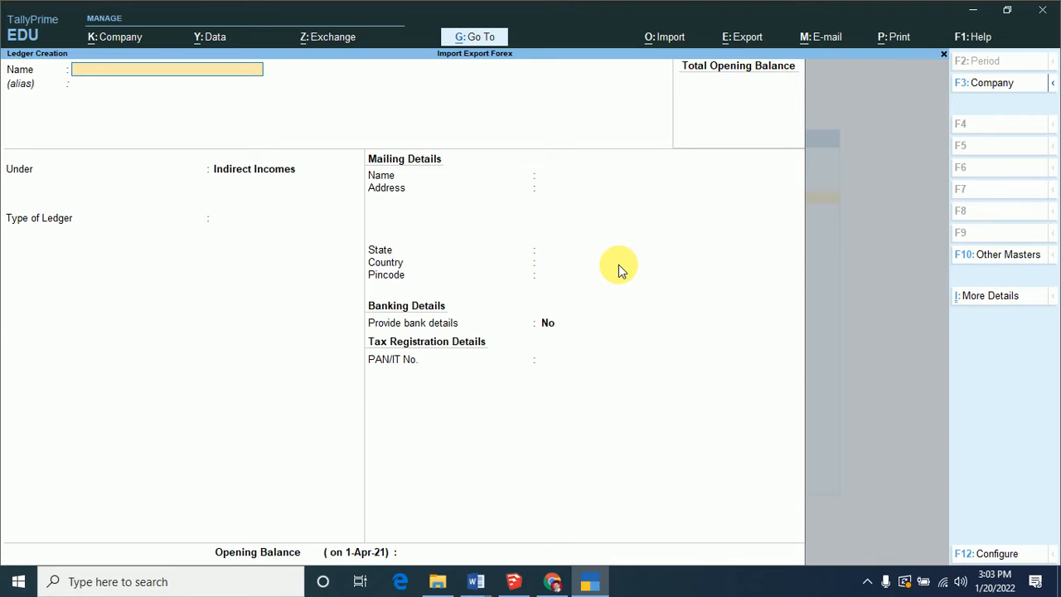
key("Escape")
key("Return")
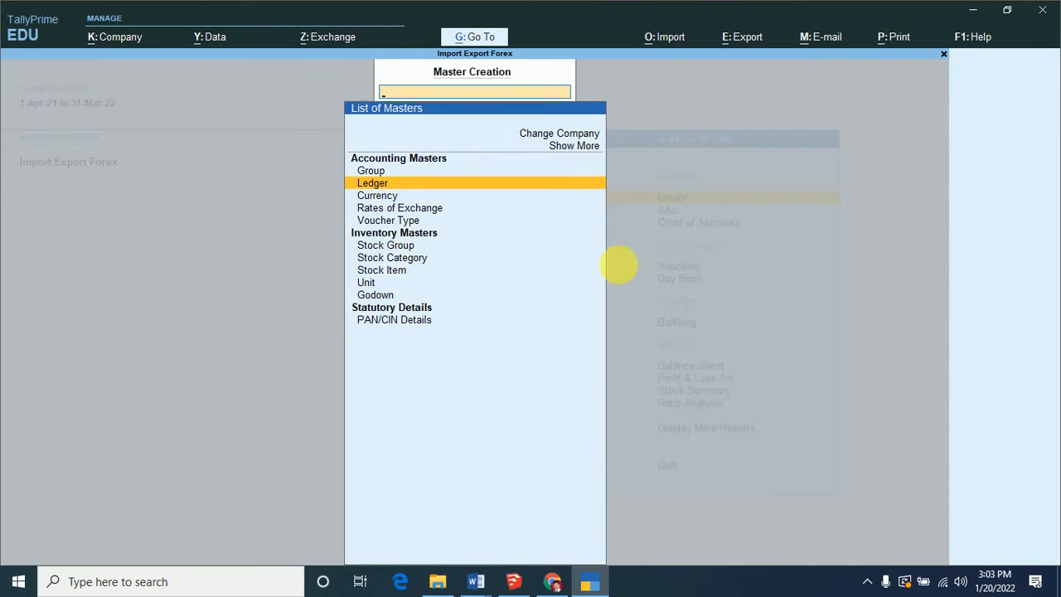
key("Escape")
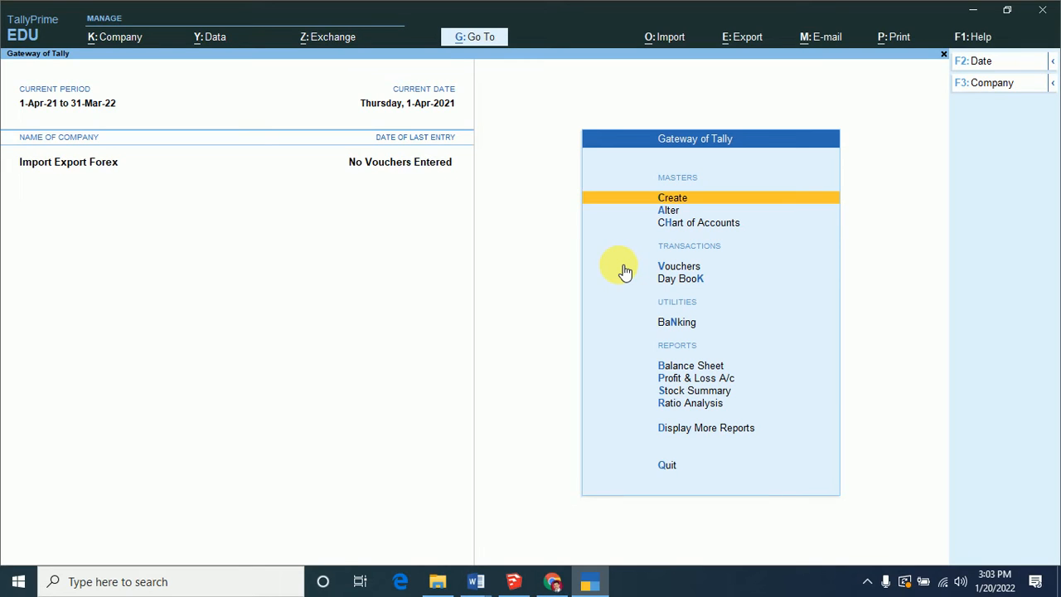
- Start a new stock item named "Apple I Phone 11 Pro" under the Primary group
key("Return")
key("Down")
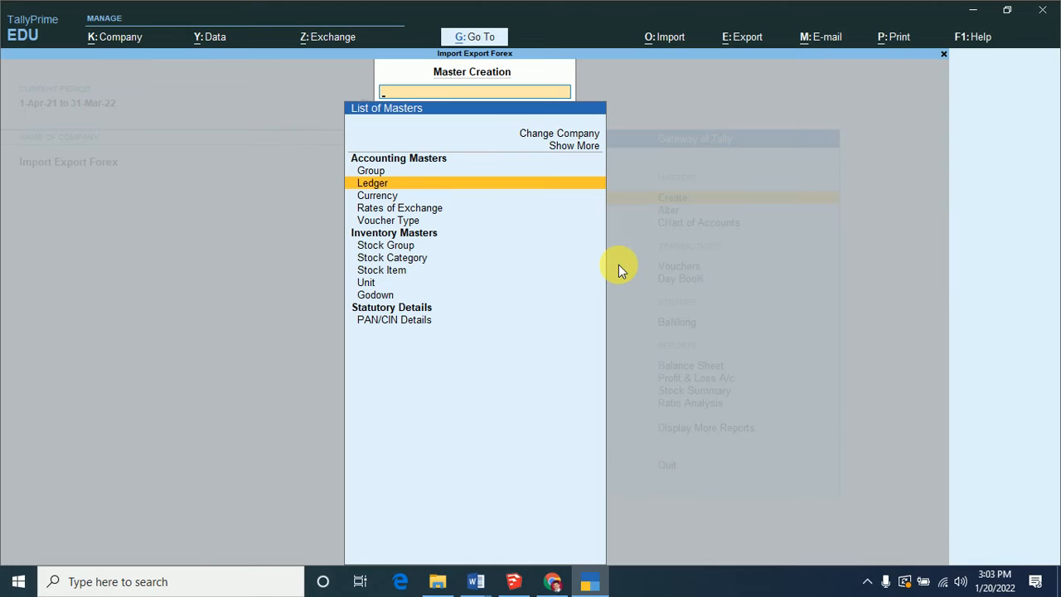
key("Down")
key("Down")
key("Down")
key("Down")
key("Down")
key("Down")
key("Return")
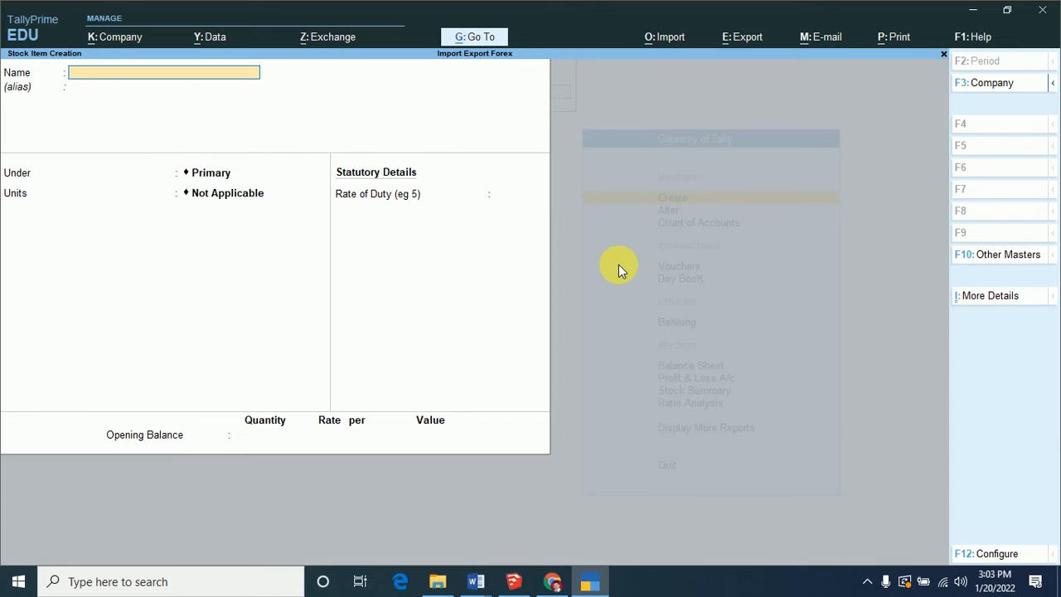
type("Apple I Phone 11 Prom")
key("BackSpace")
key("Return")
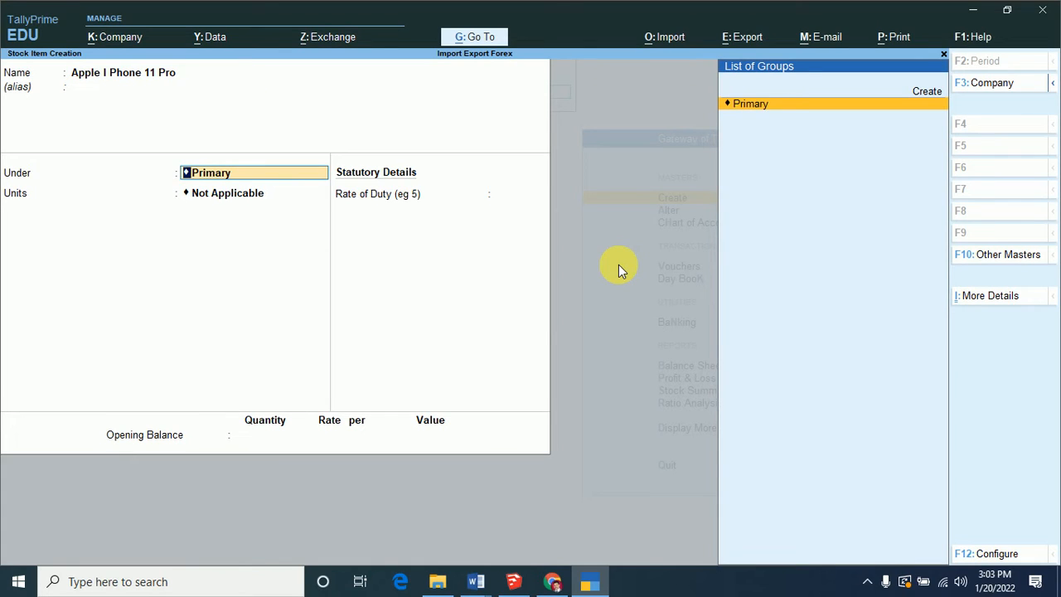
key("Return")
- Create a simple unit with symbol "Pcs.", formal name "Pieces" and 0 decimal places for the stock item
key("Up")
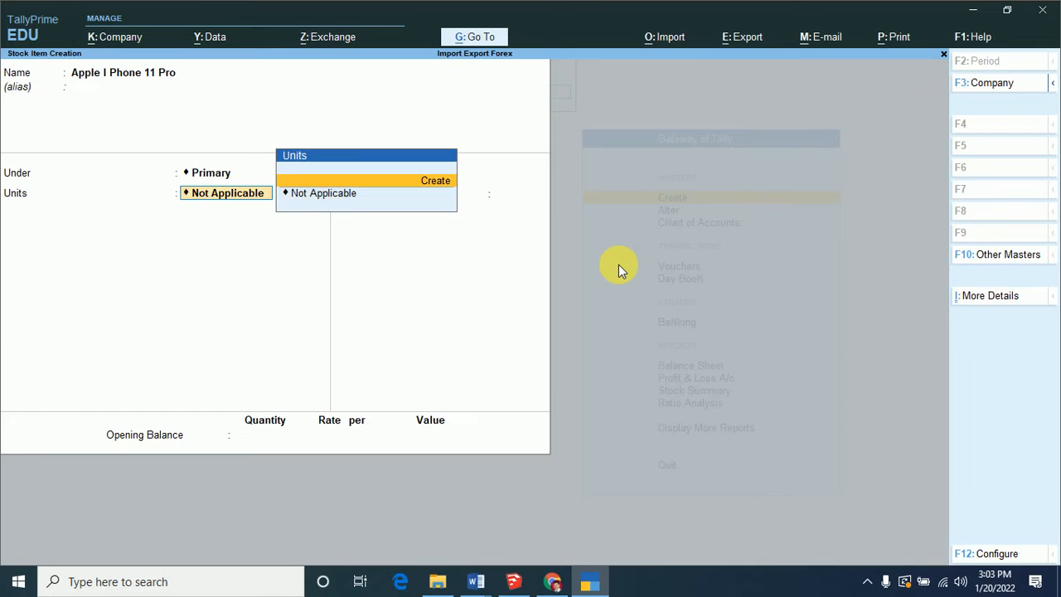
key("Return")
type("Pcs")
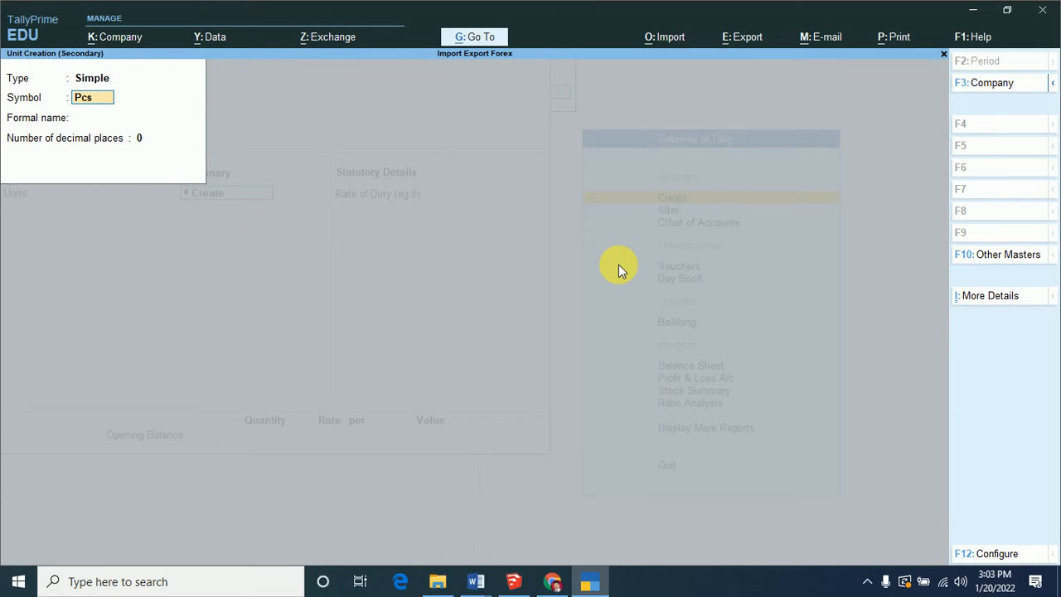
type(".")
key("Return")
type("Pieces")
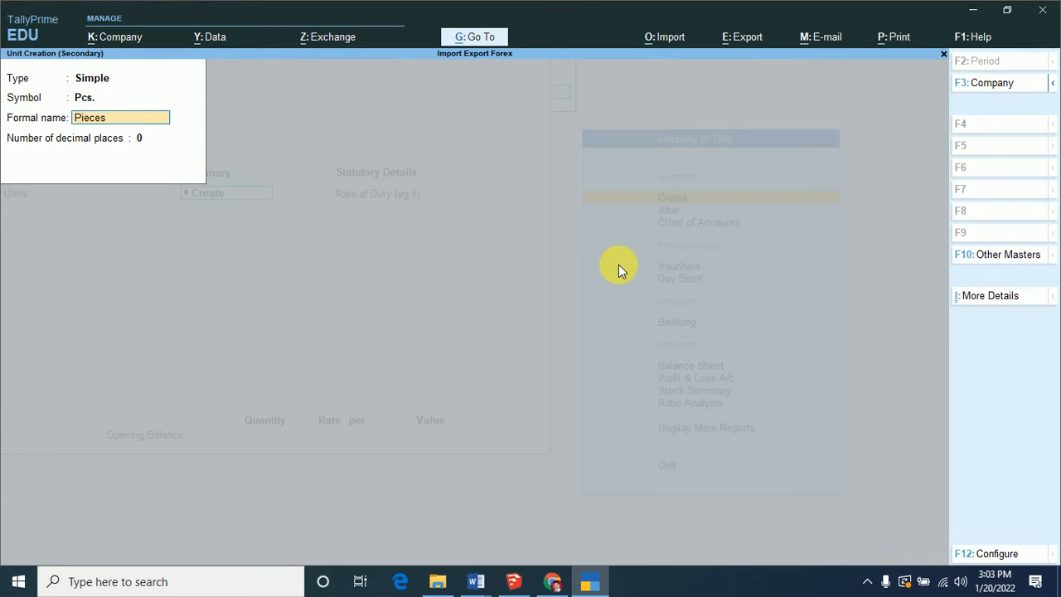
key("Return")
key("Return")
key("Return")
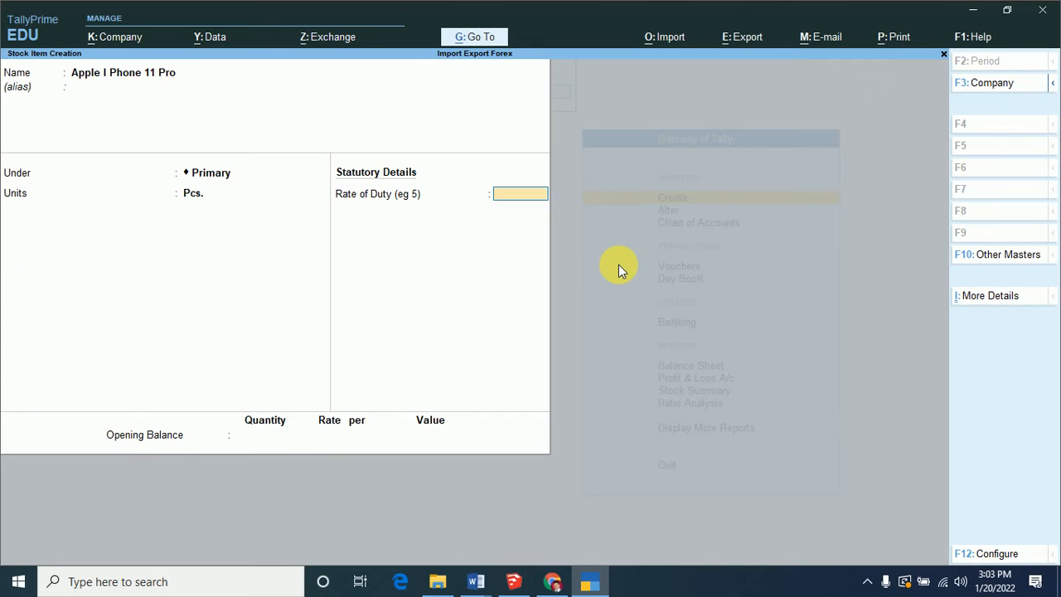
- Save the stock item without a duty rate or opening balance and return to the Gateway of Tally
key("Return")
key("Return")
key("Return")
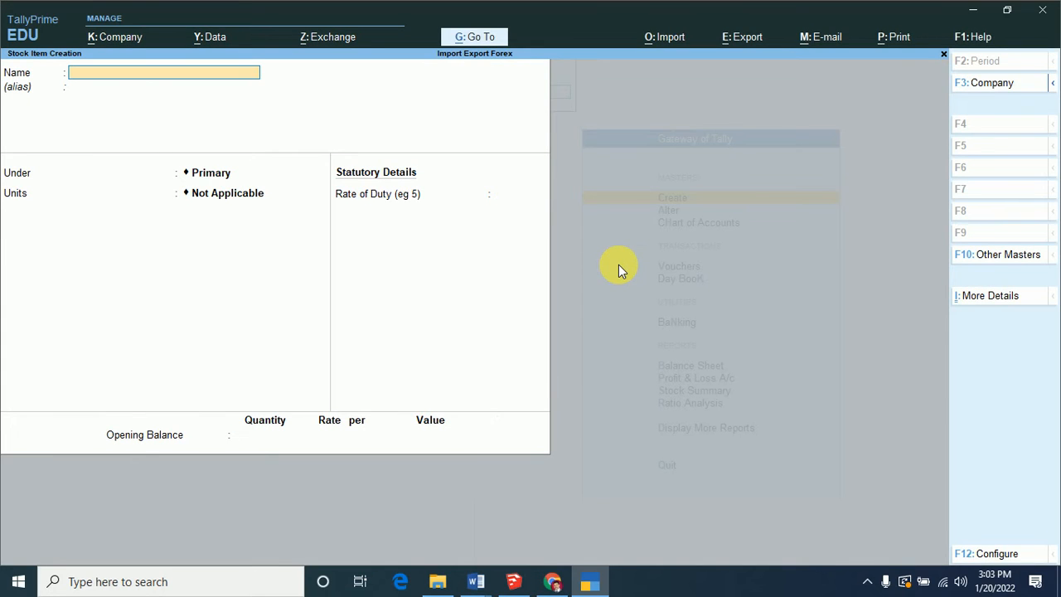
key("Escape")
key("Escape")
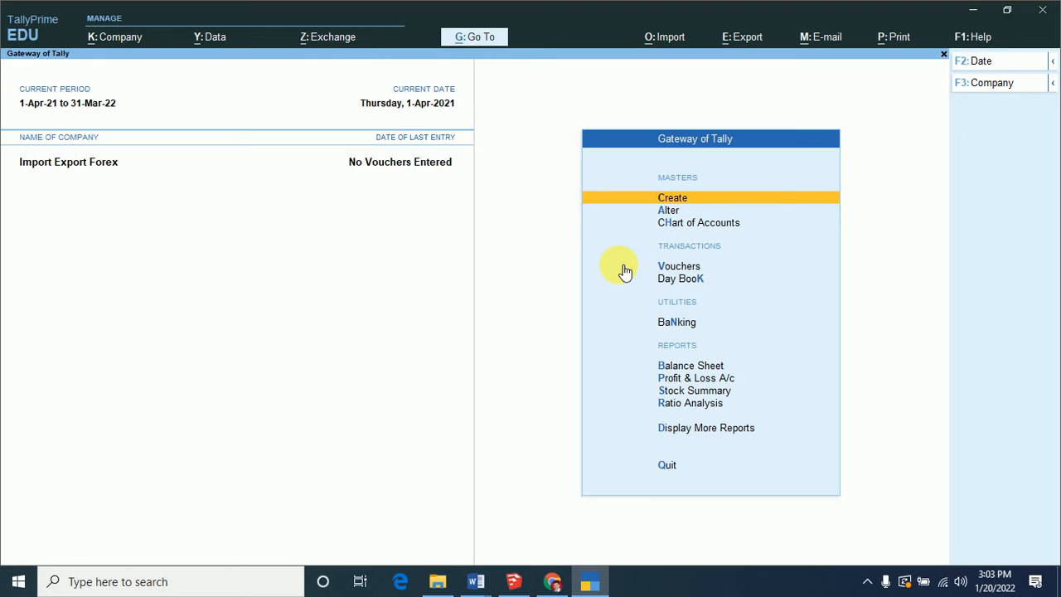
- Start a purchase voucher with Mr. America A/c as the party, accept its party details, and use Purchase A/c as the purchase ledger
key("v")
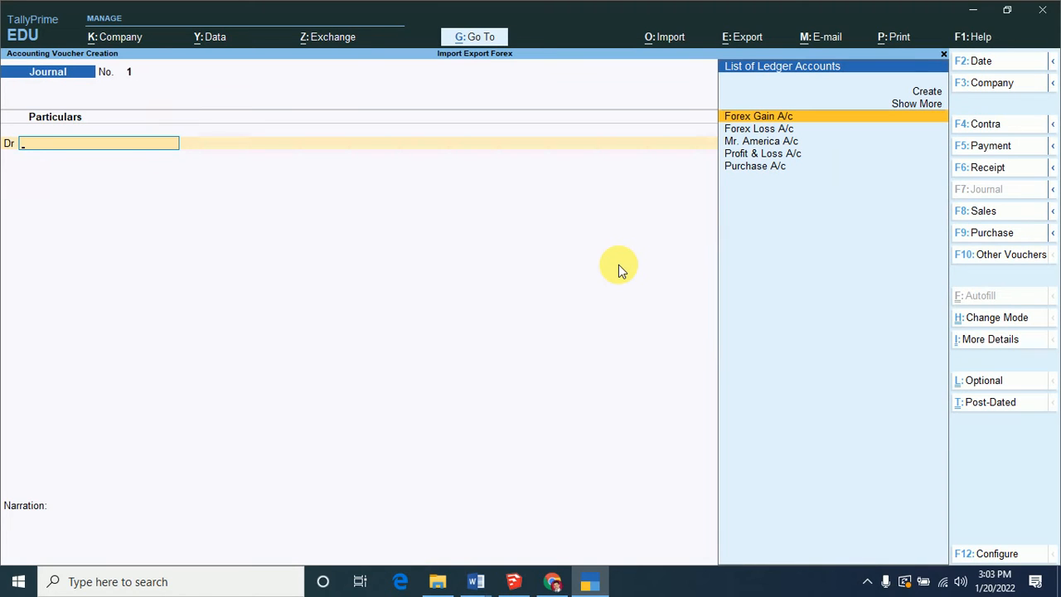
key("F9")
key("Return")
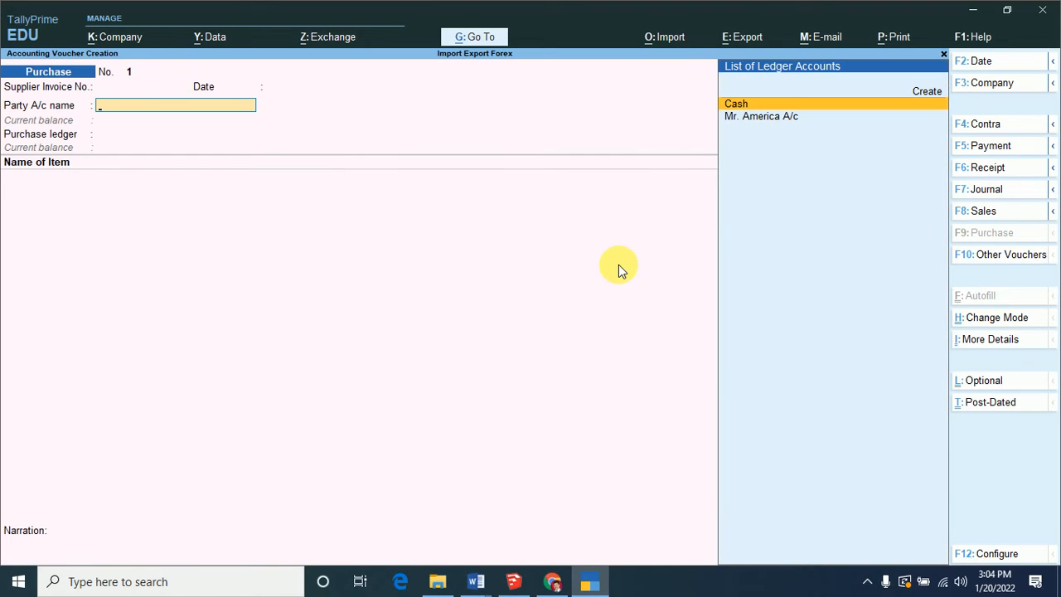
key("Down")
key("Return")
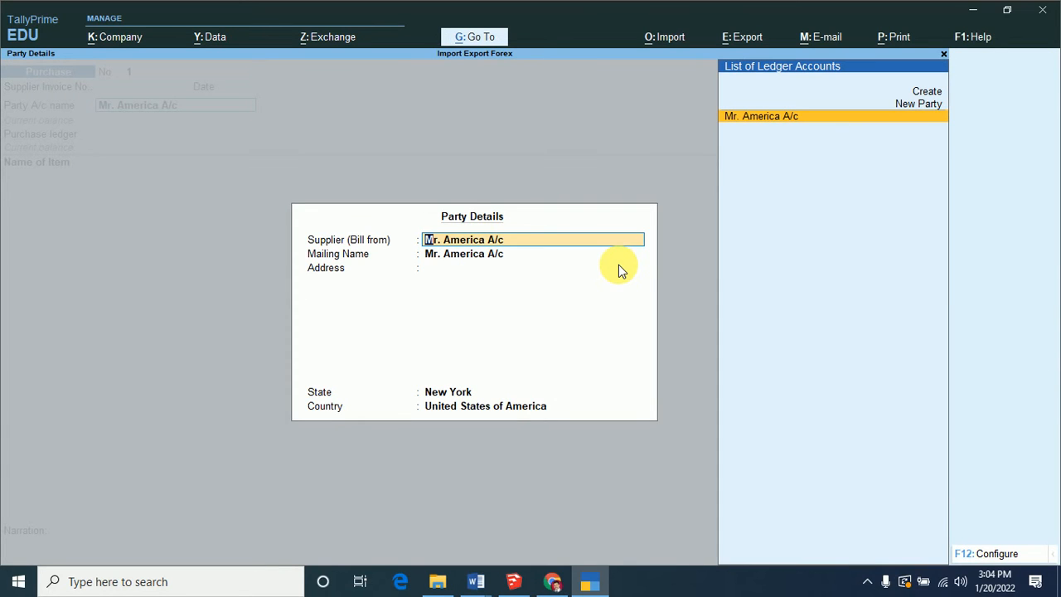
key("ctrl+a")
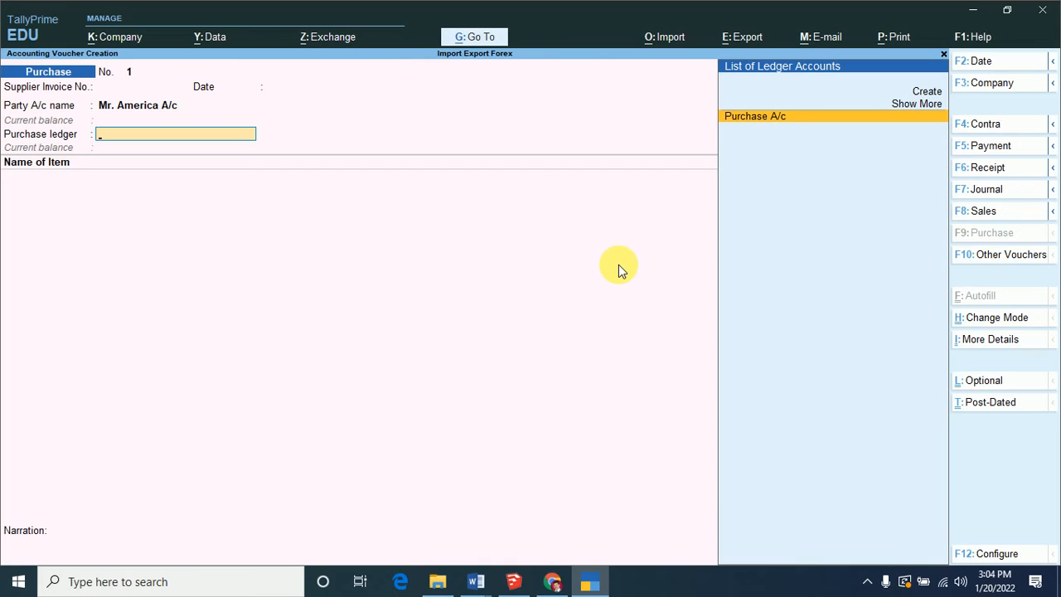
key("Return")
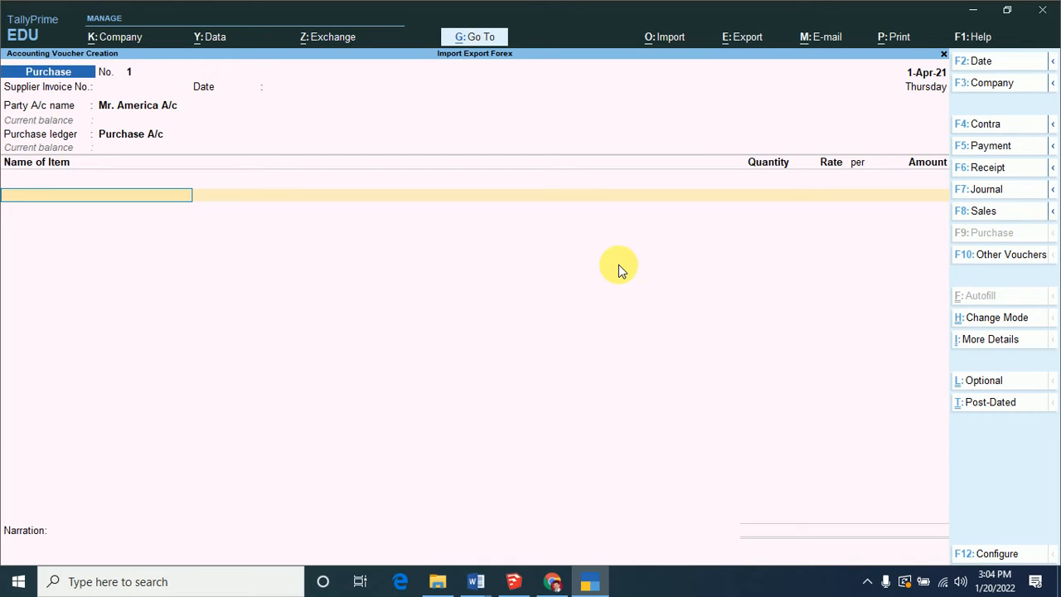
- Add Apple I Phone 11 Pro to the purchase voucher with a quantity of 10 Pcs. at a rate of $1000
type("A")
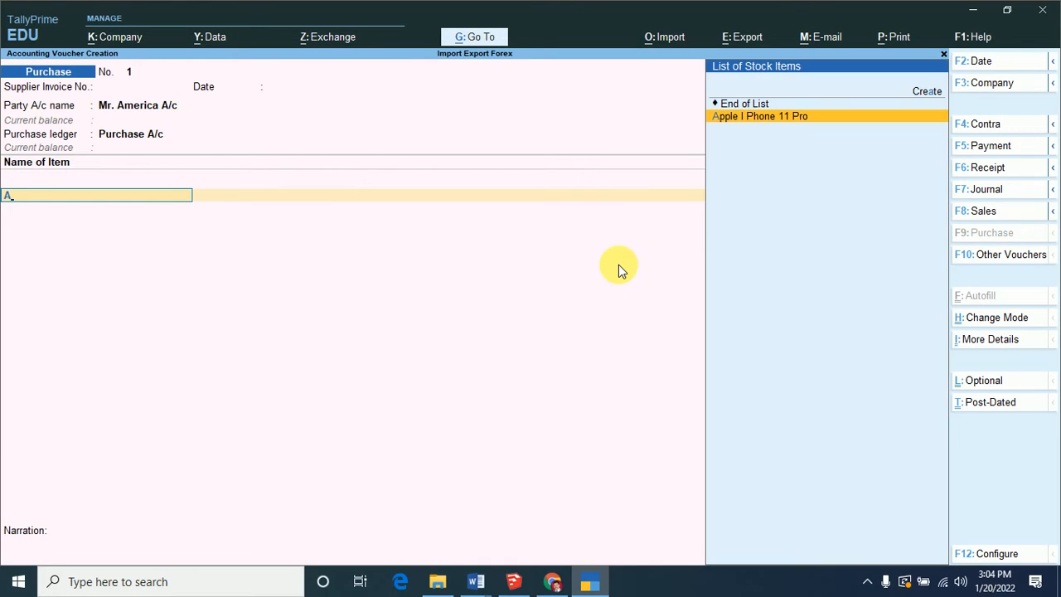
key("Return")
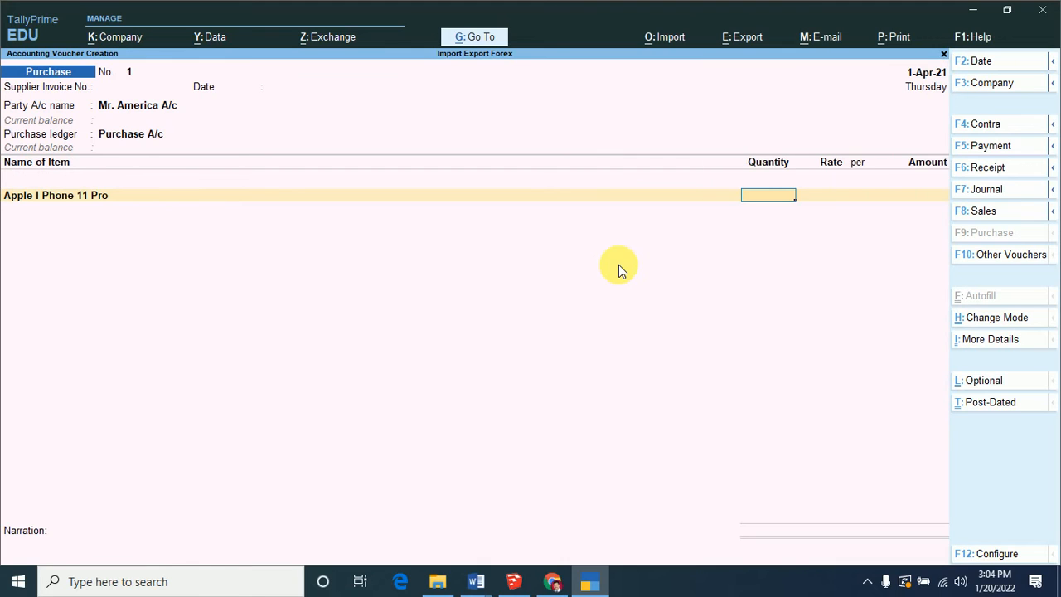
type("10")
key("Return")
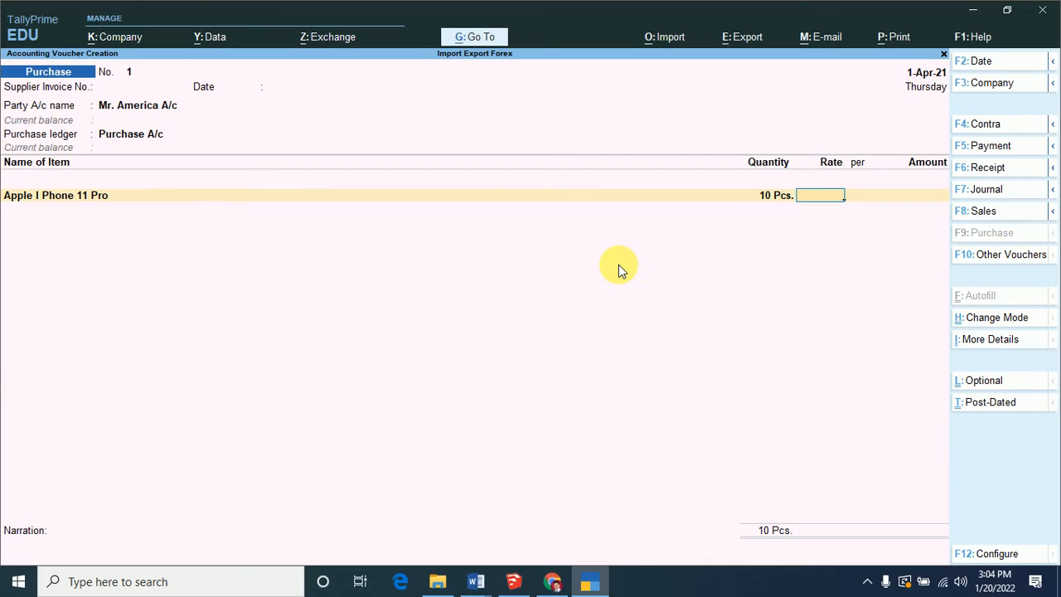
type("$1000")
key("Return")
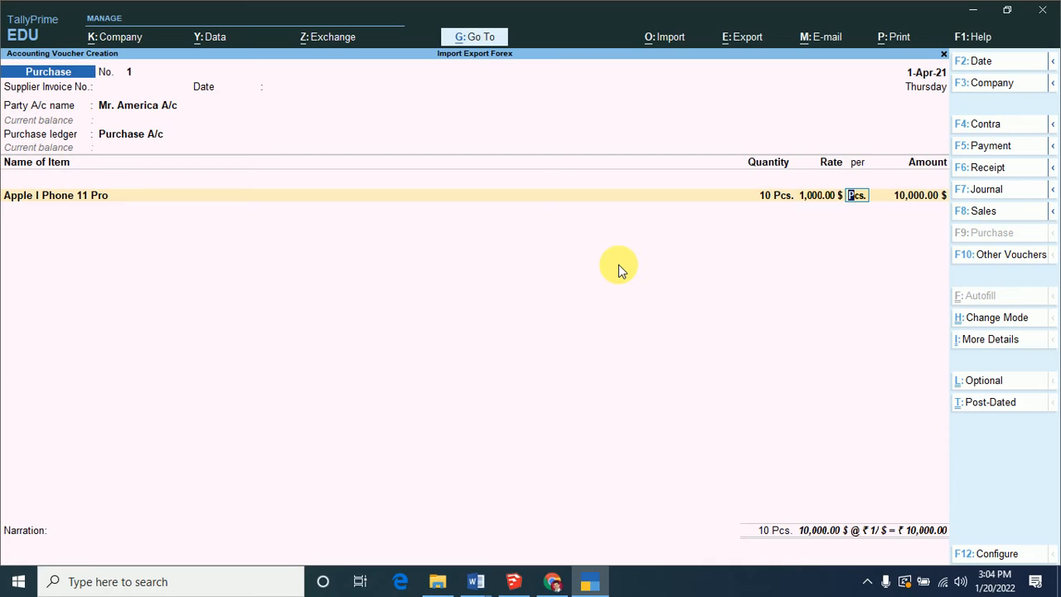
- Set the item's rate of exchange to ₹ 70 per dollar and accept the item line's amount
key("Return")
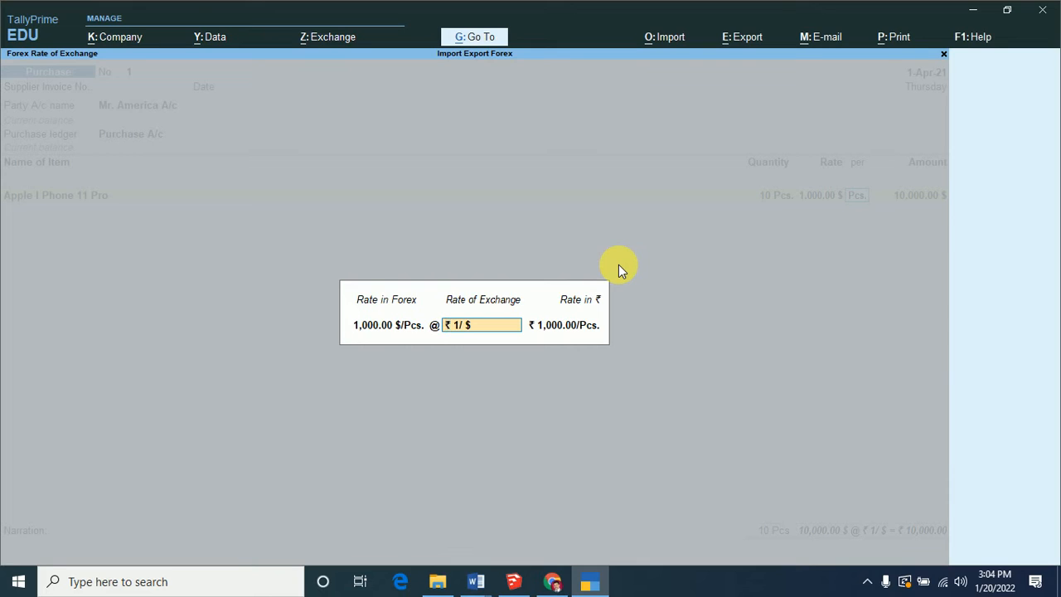
type("70")
key("BackSpace")
key("BackSpace")
key("BackSpace")
key("Escape")
key("Return")
key("Return")
type("70")
key("Return")
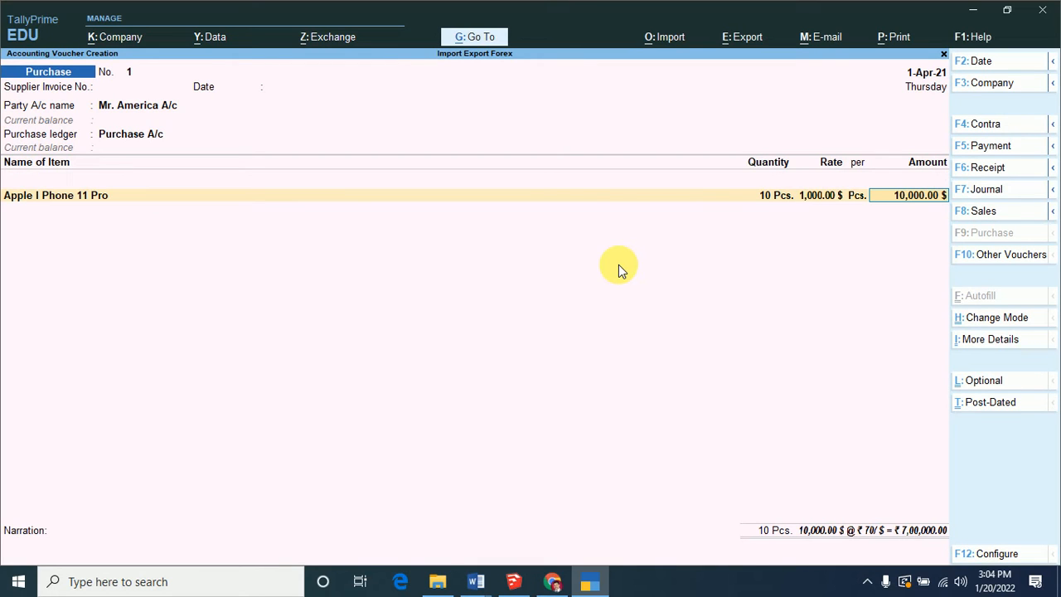
key("Return")
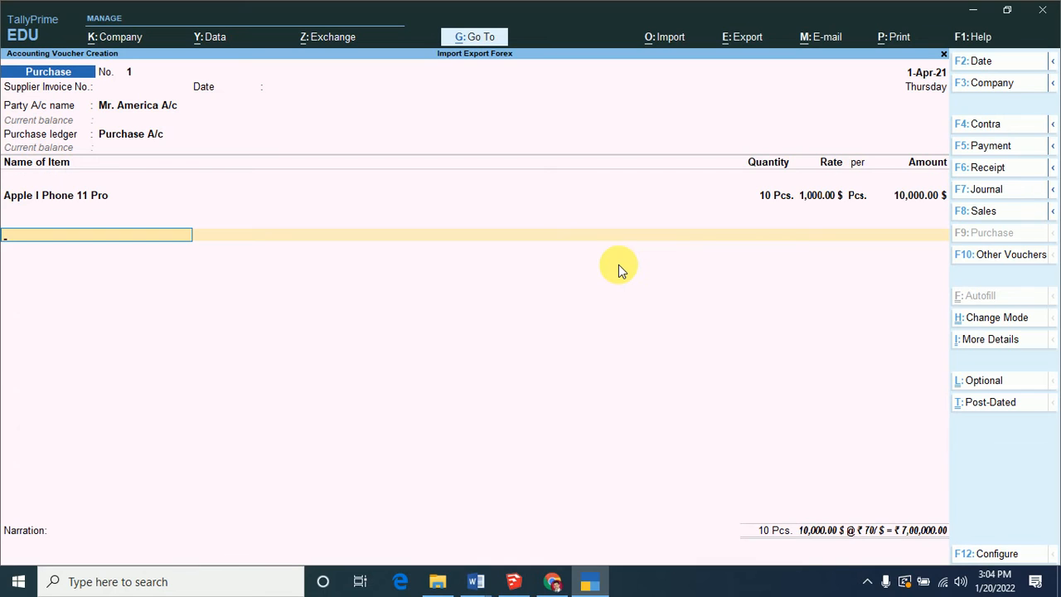
- End the item list, allocate the full purchase amount to a New Ref bill named P1001, and save the purchase voucher
key("Return")
key("Return")
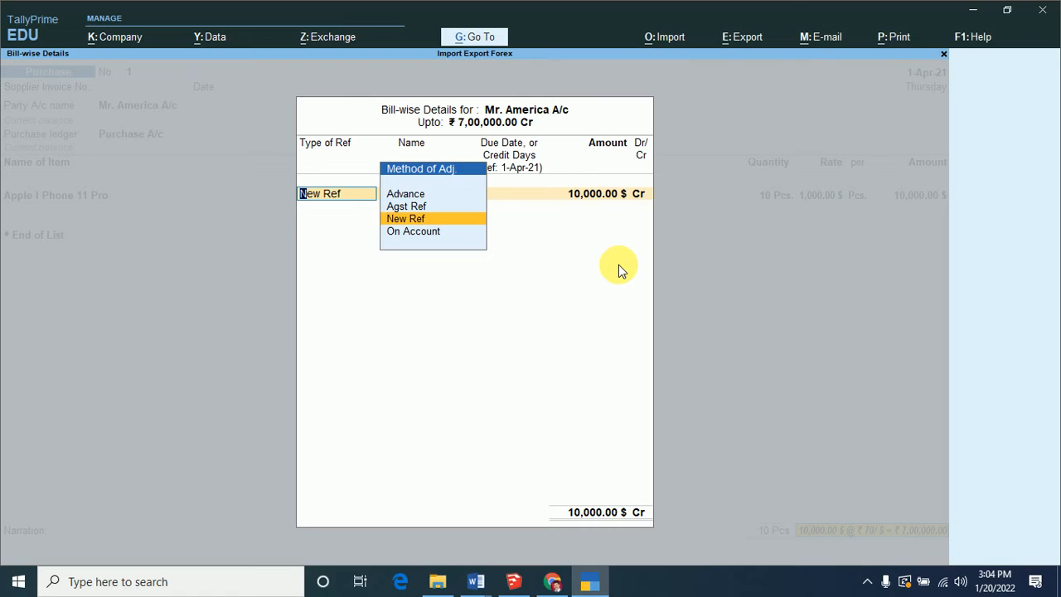
key("Return")
type("P1001")
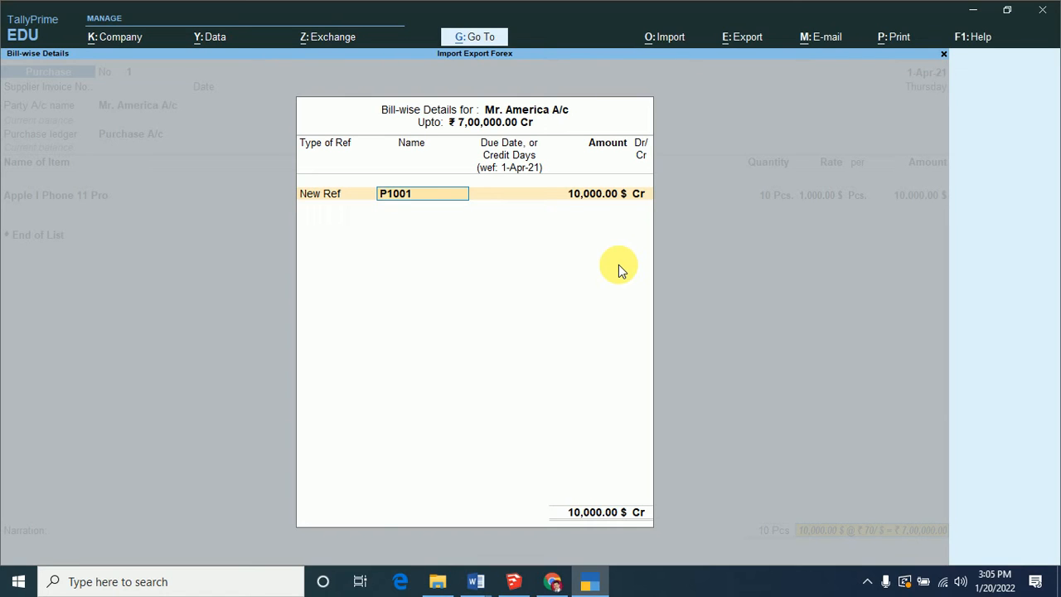
key("Return")
key("Return")
key("Return")
key("Return")
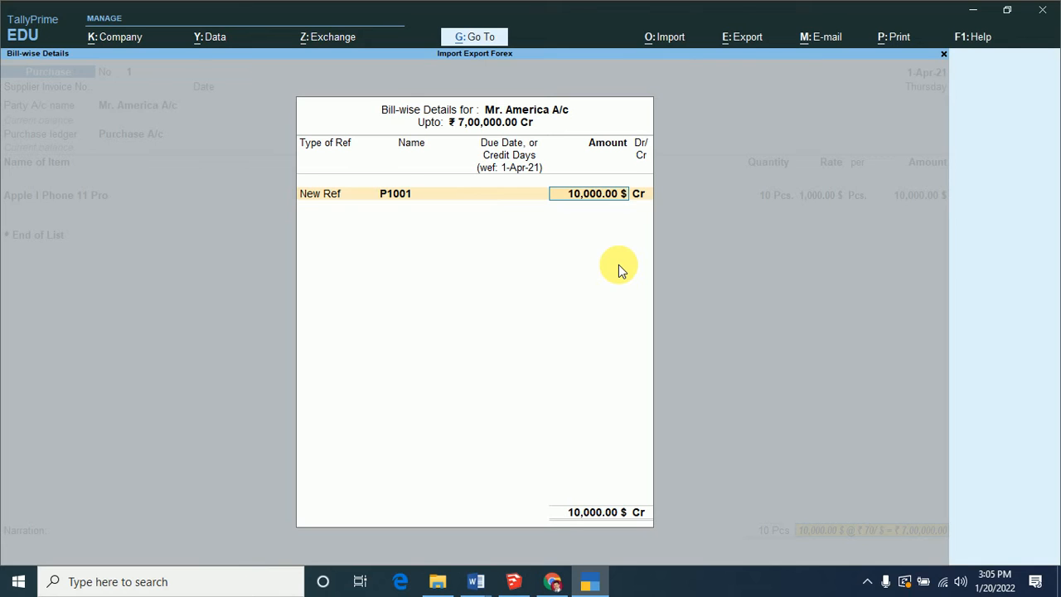
key("Return")
key("Return")
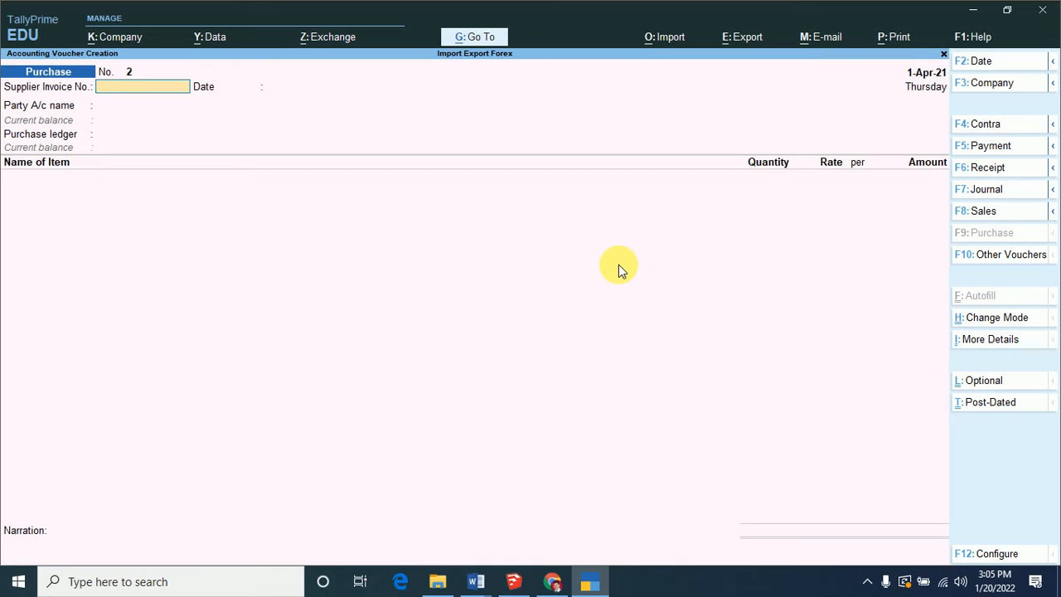
key("F5")
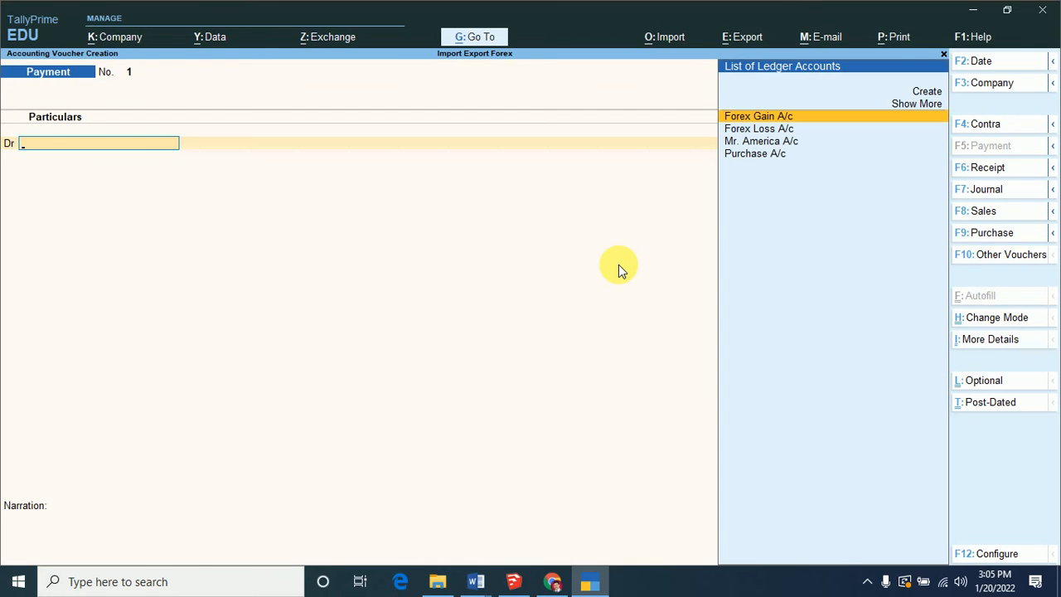
key("Up")
key("Down")
key("Down")
key("Down")
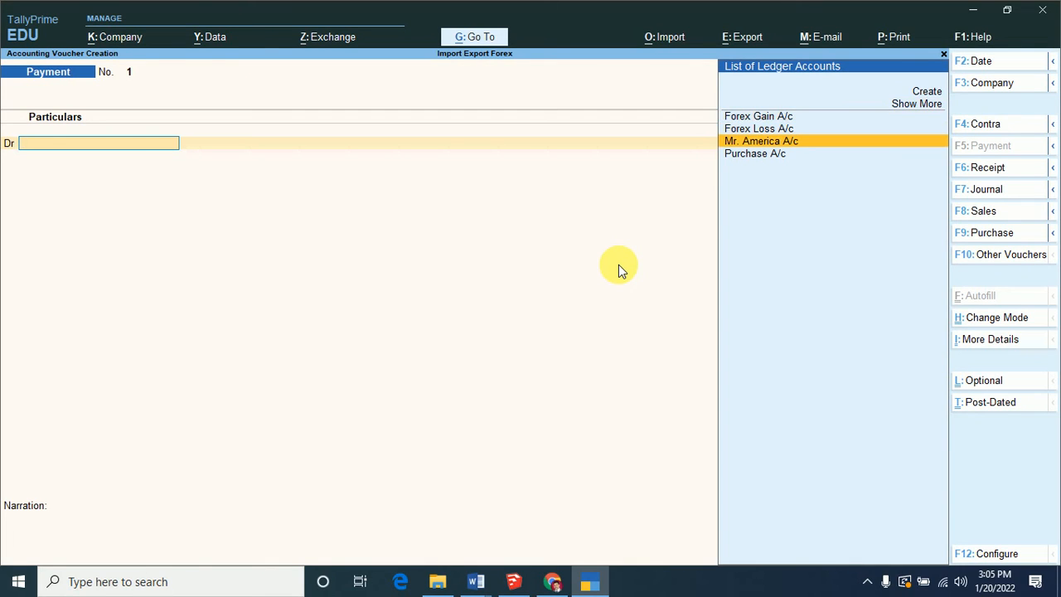
key("Return")
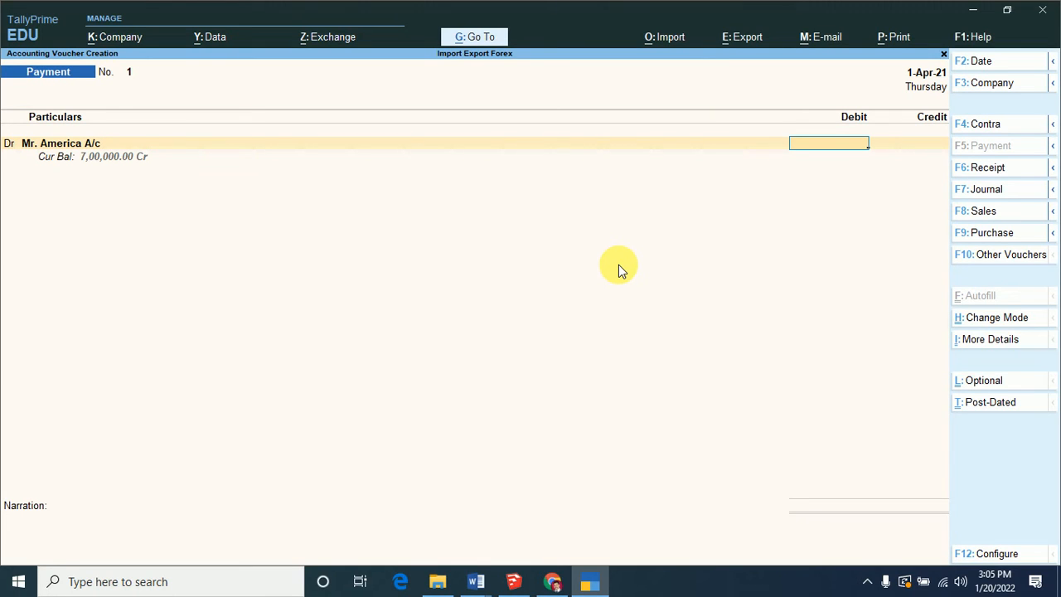
type("@70000")
key("BackSpace")
key("BackSpace")
key("BackSpace")
key("BackSpace")
key("BackSpace")
key("BackSpace")
type("$7000")
type("0")
key("Return")
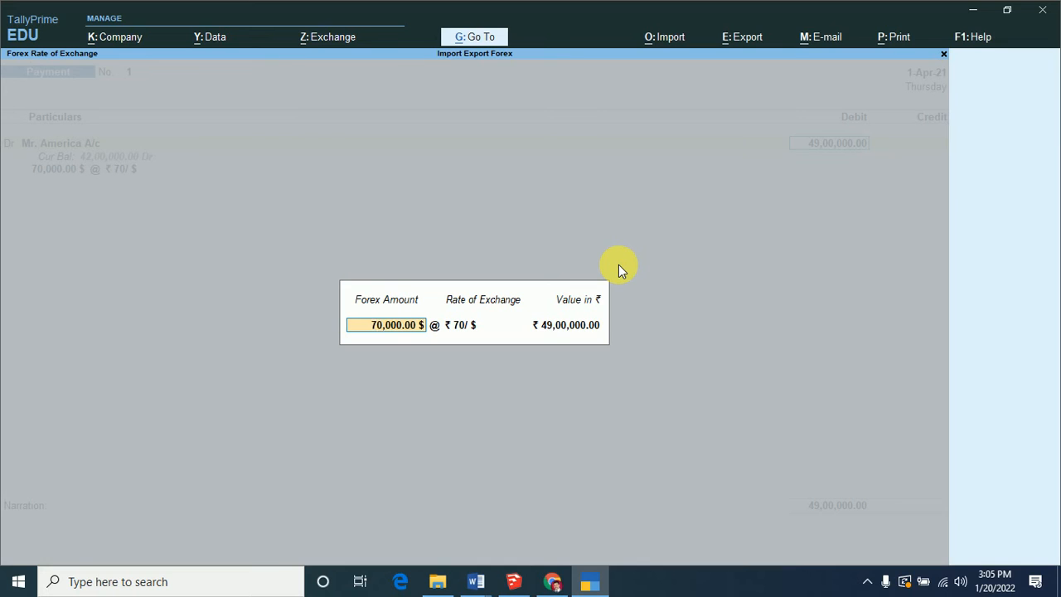
key("Return")
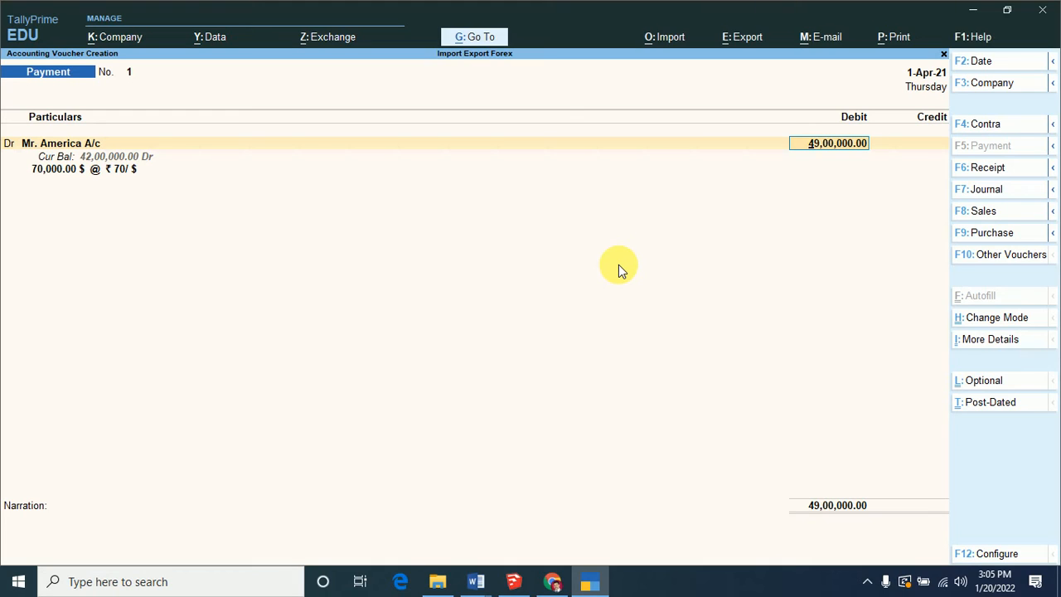
key("Escape")
key("Escape")
key("Return")
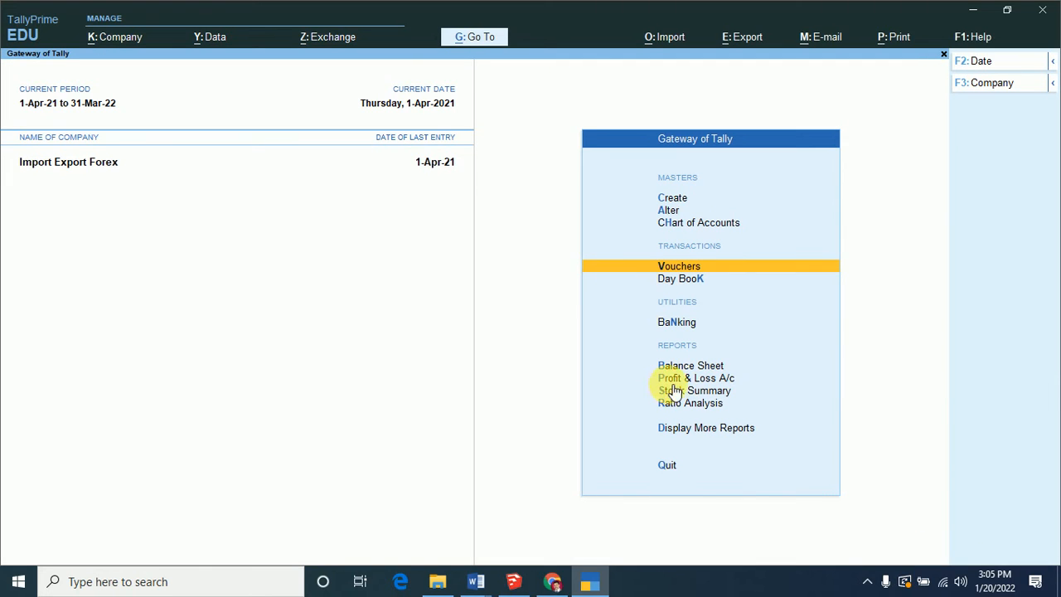
- Review the recorded purchase in the Day Book and check the dollar amount in the saved purchase voucher
left_click(681, 428)
left_click(663, 240)
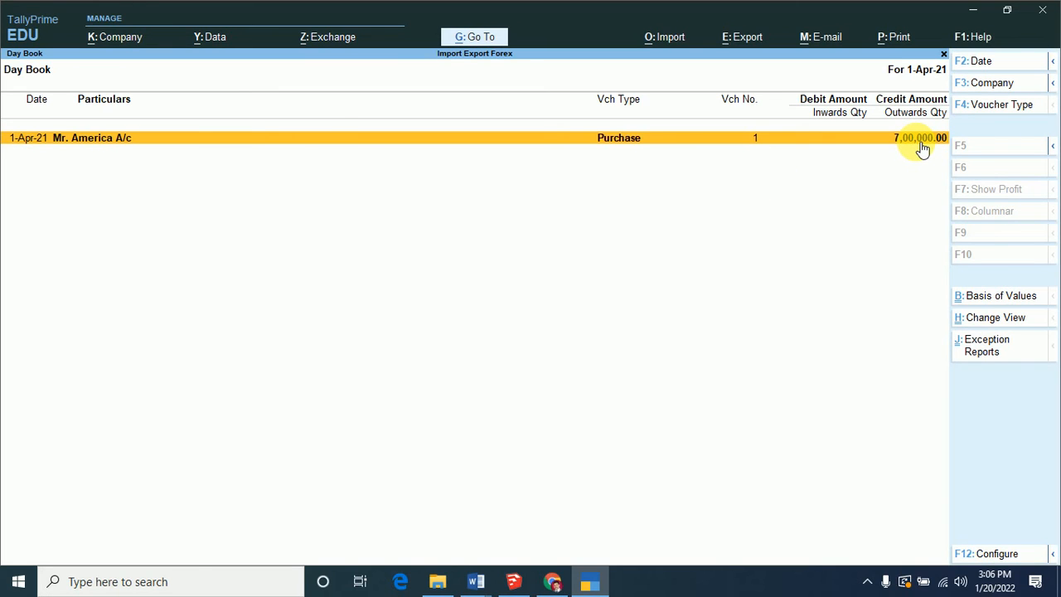
key("Escape")
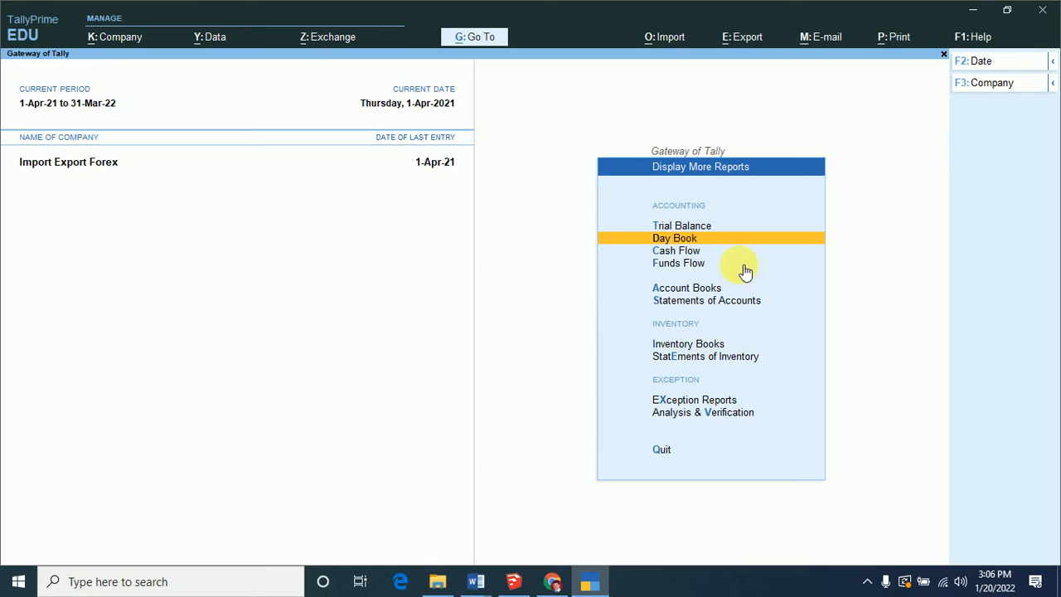
key("Escape")
key("v")
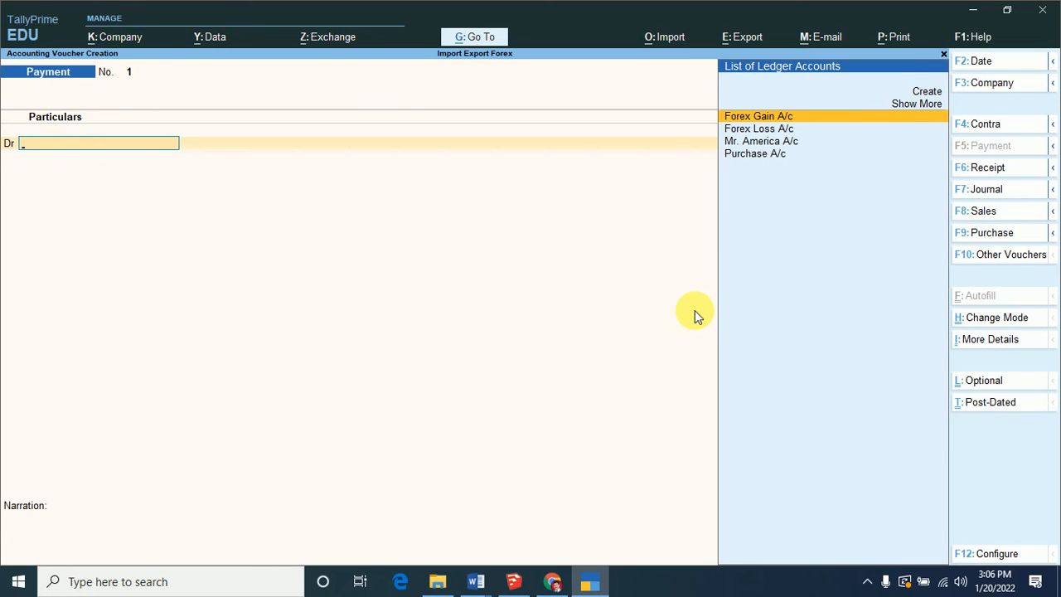
key("Page_Up")
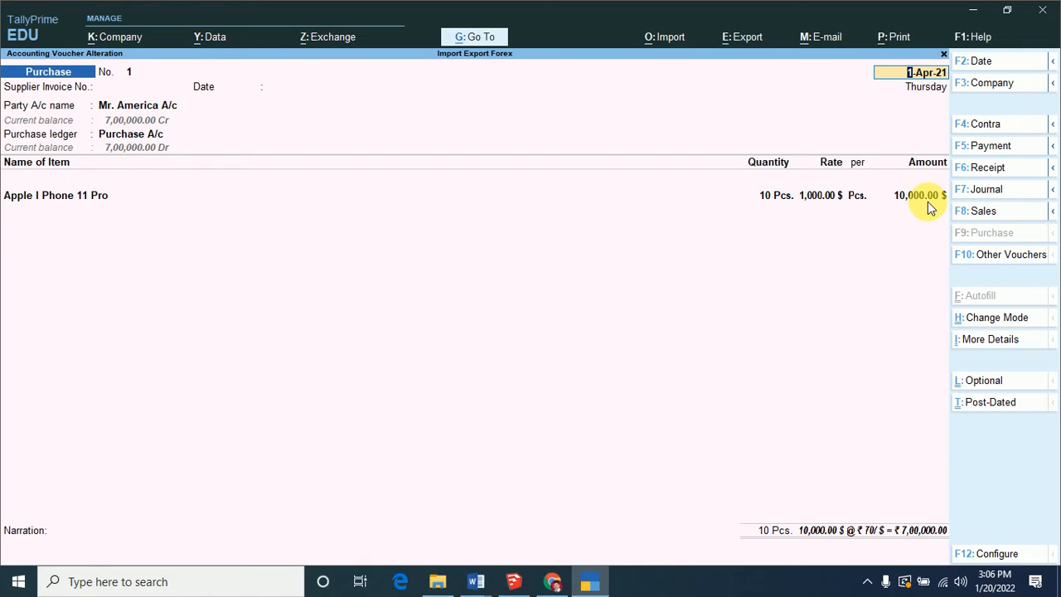
key("Escape")
key("y")
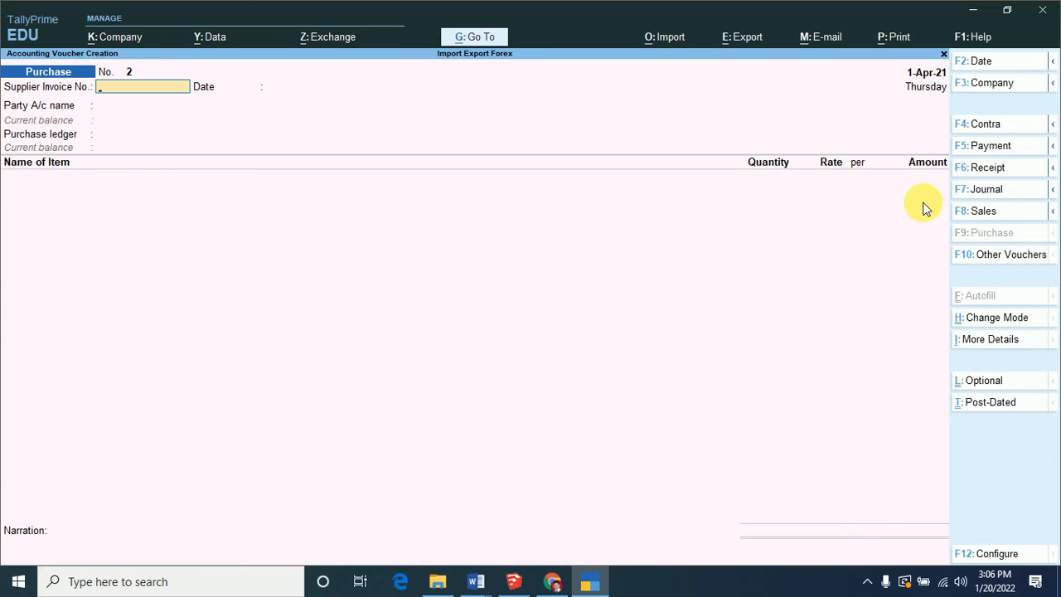
- Leave the new purchase entry and start a payment voucher that debits Mr. America A/c
key("Escape")
key("y")
key("Return")
key("F5")
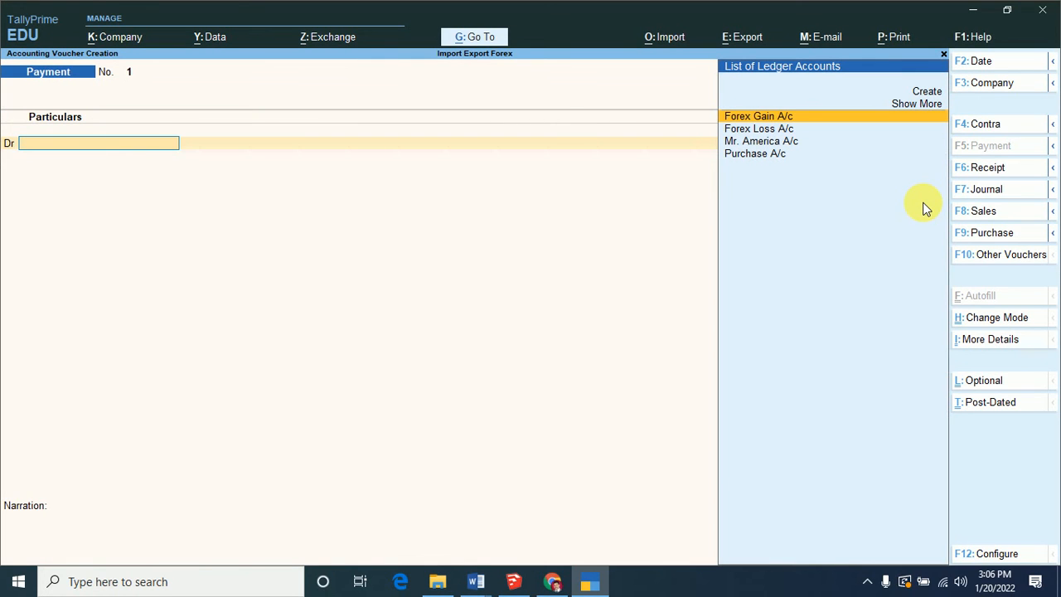
key("Down")
key("Down")
key("Return")
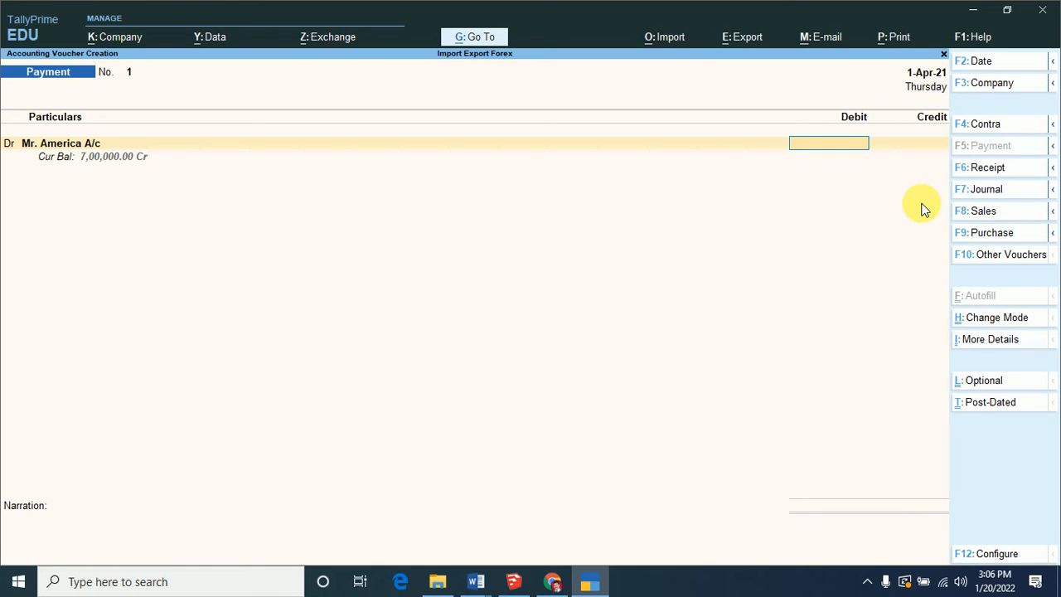
- Enter a debit of $10000 for Mr. America A/c at a rate of exchange of ₹ 75 per dollar
type("$1")
key("BackSpace")
type("10000")
key("Return")
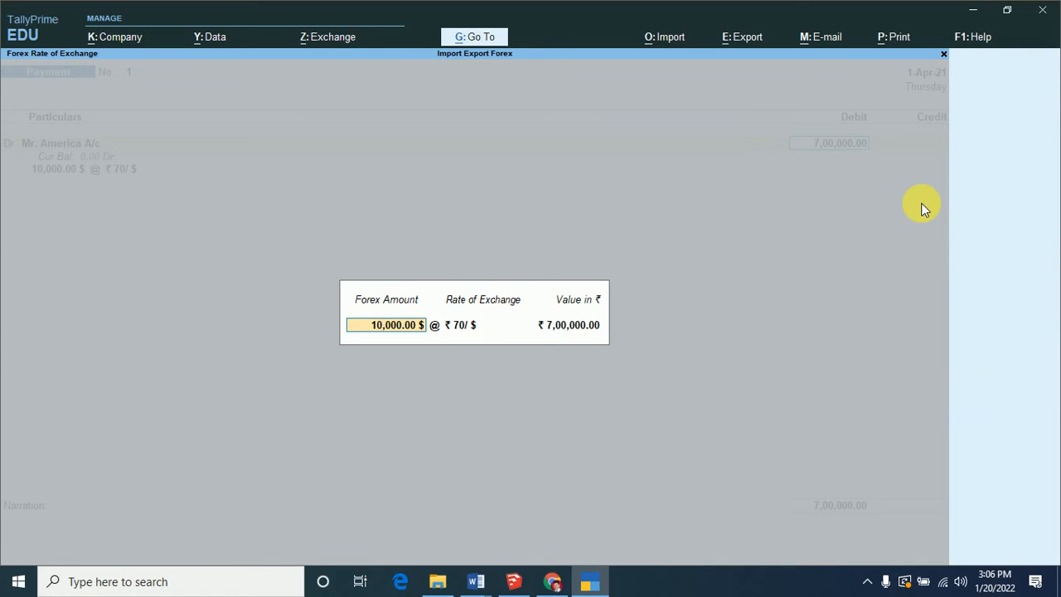
key("Return")
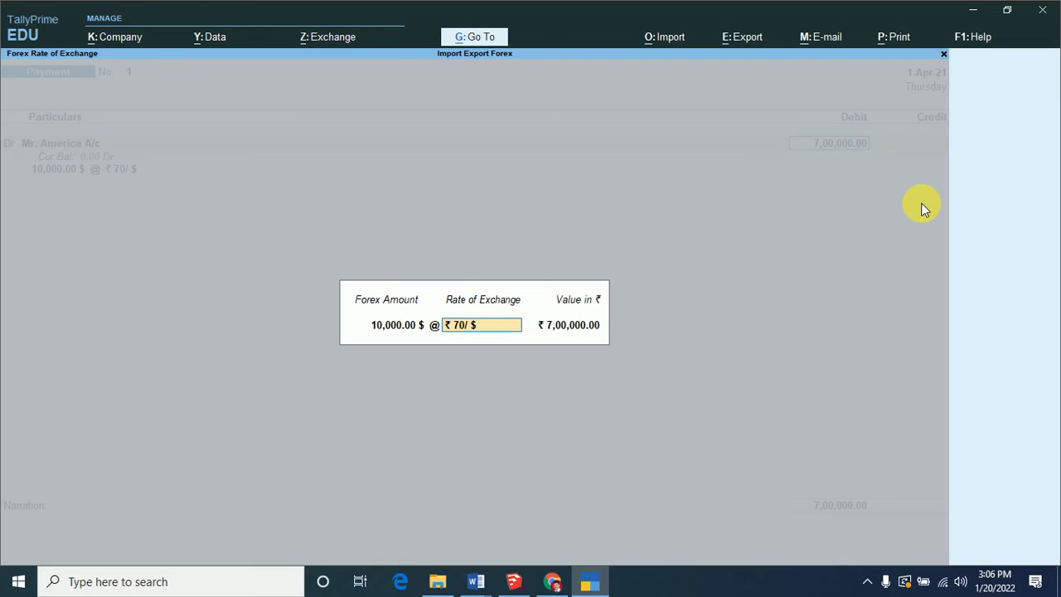
key("BackSpace")
type("5")
key("Return")
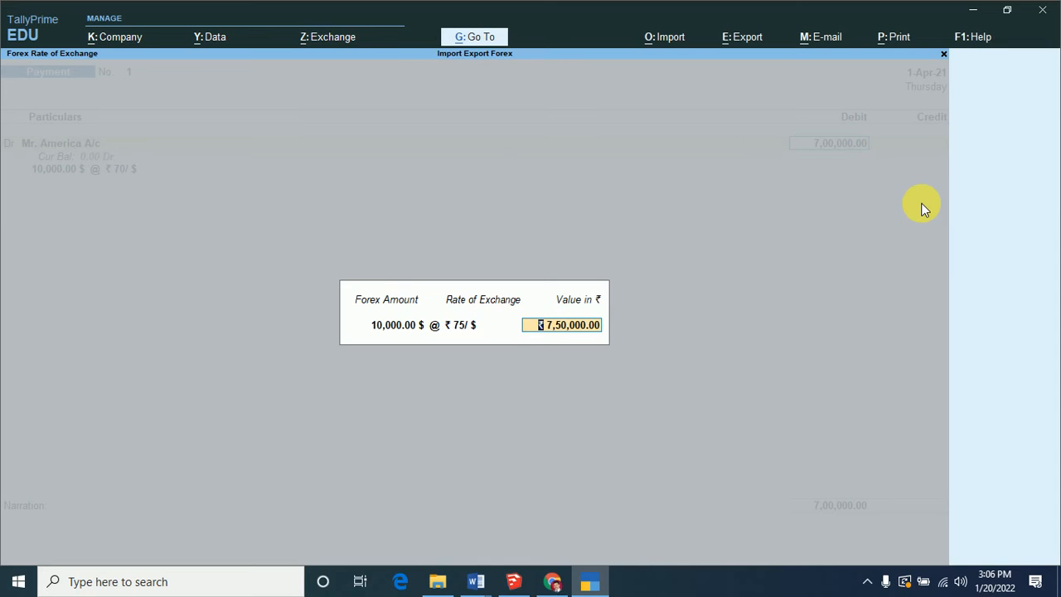
key("Return")
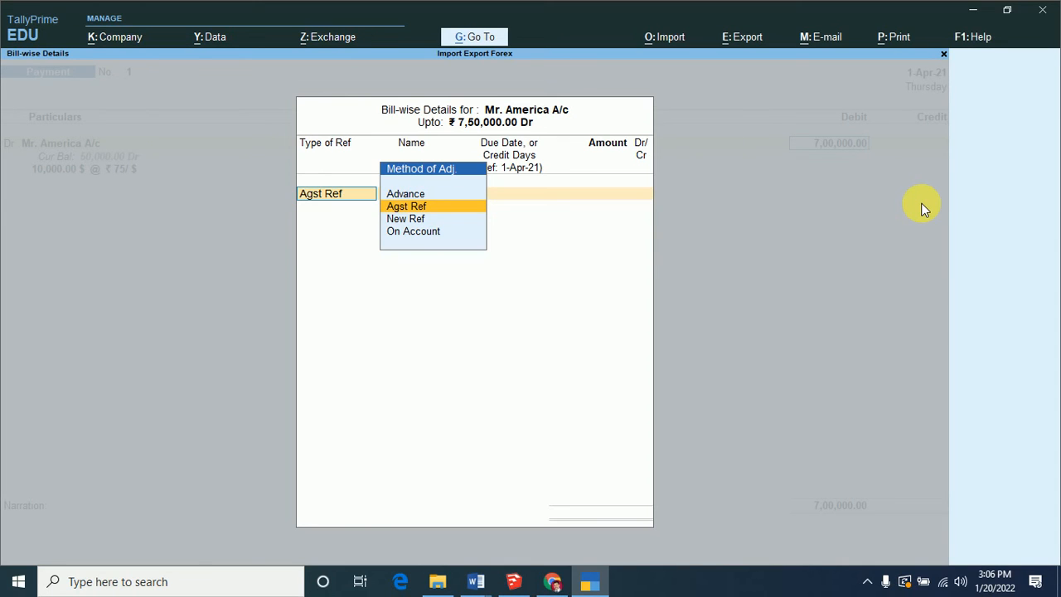
- Allocate the full payment as Agst Ref to the pending bill P1001 and accept the bill-wise details
key("Return")
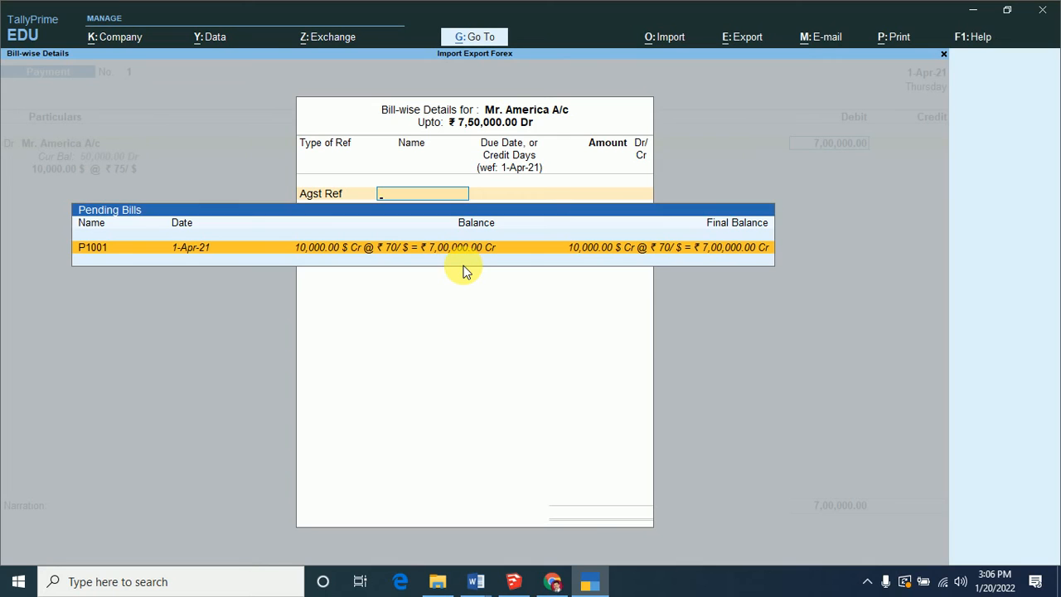
key("Return")
key("Return")
key("Return")
key("Return")
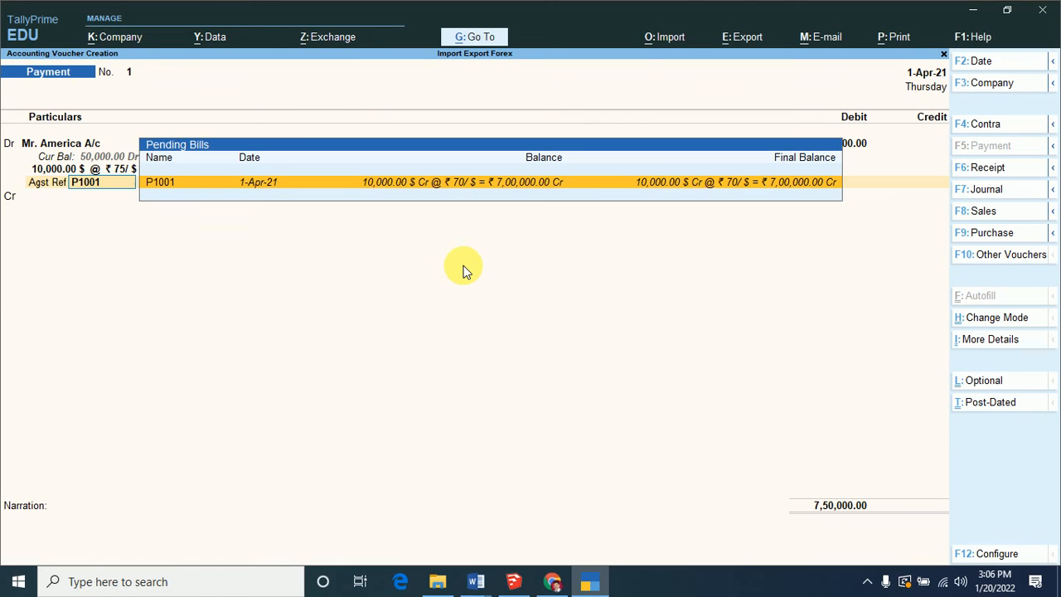
key("Return")
key("Return")
key("Return")
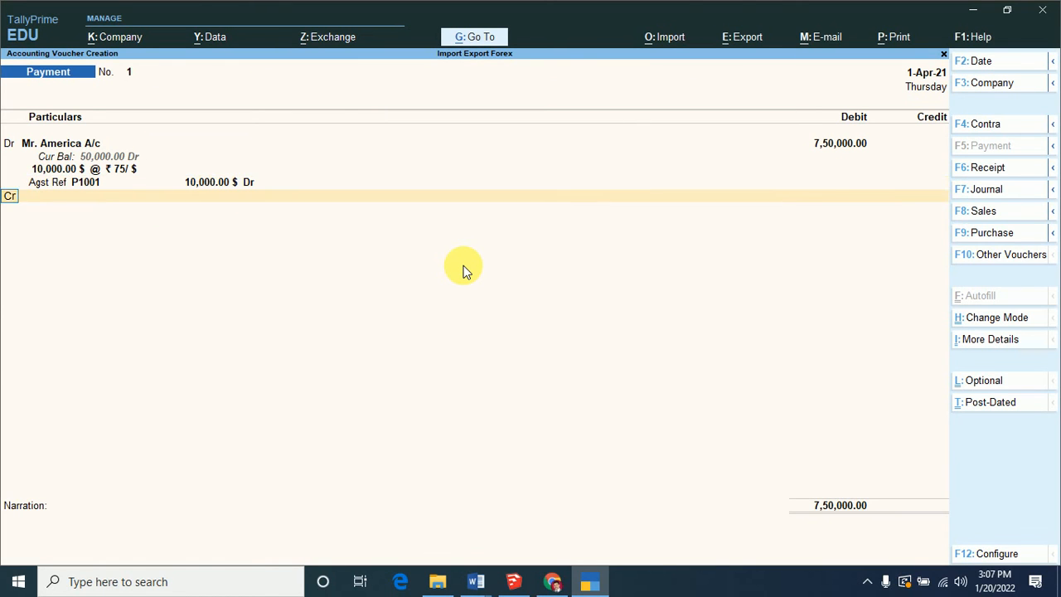
- Credit Cash with the full $10,000 at ₹ 75 per dollar, save the payment voucher and leave voucher entry
key("Return")
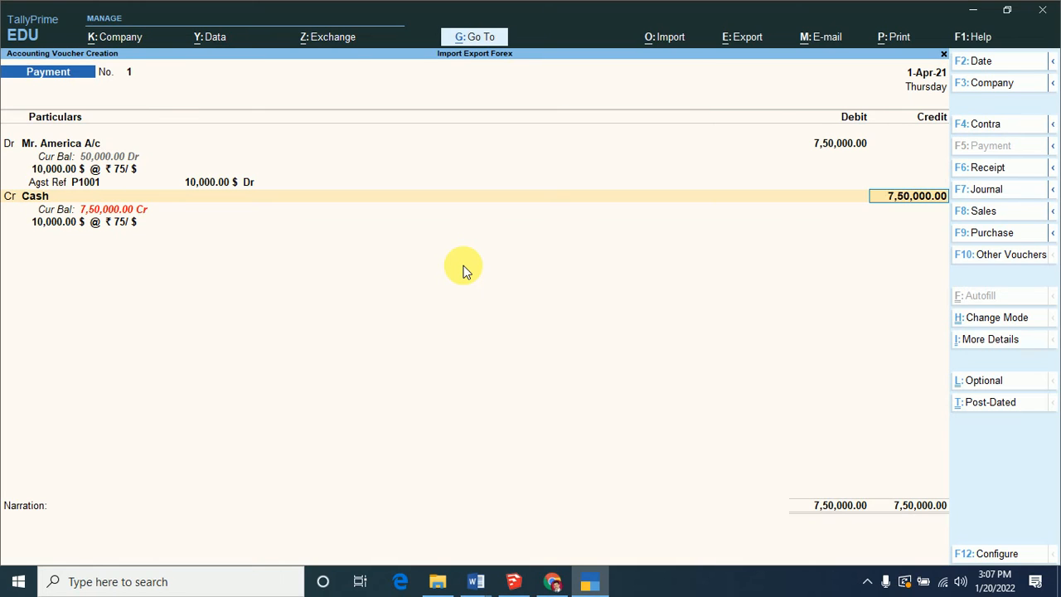
key("Return")
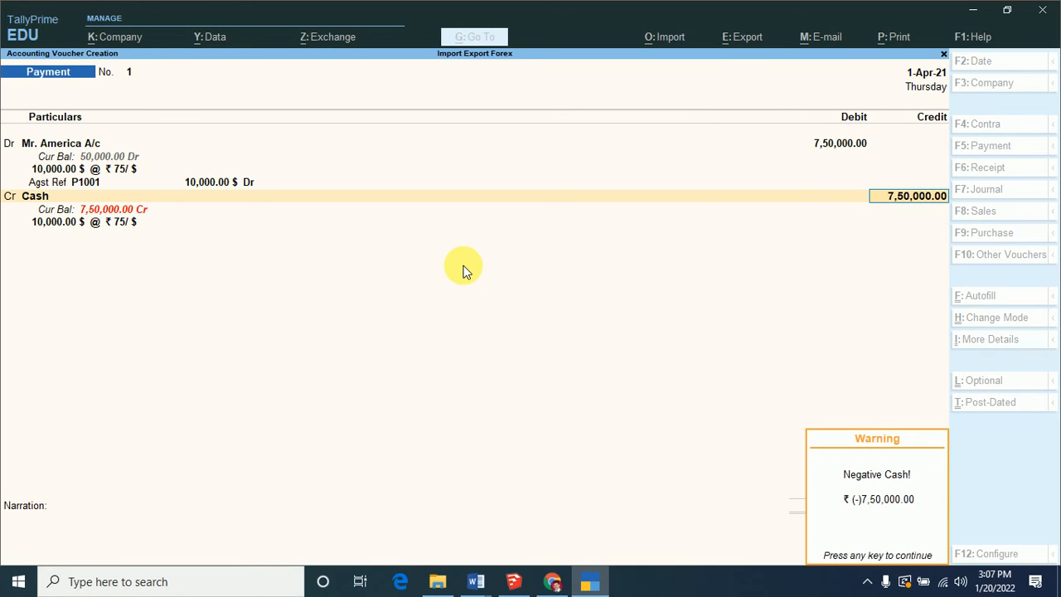
key("Return")
key("Return")
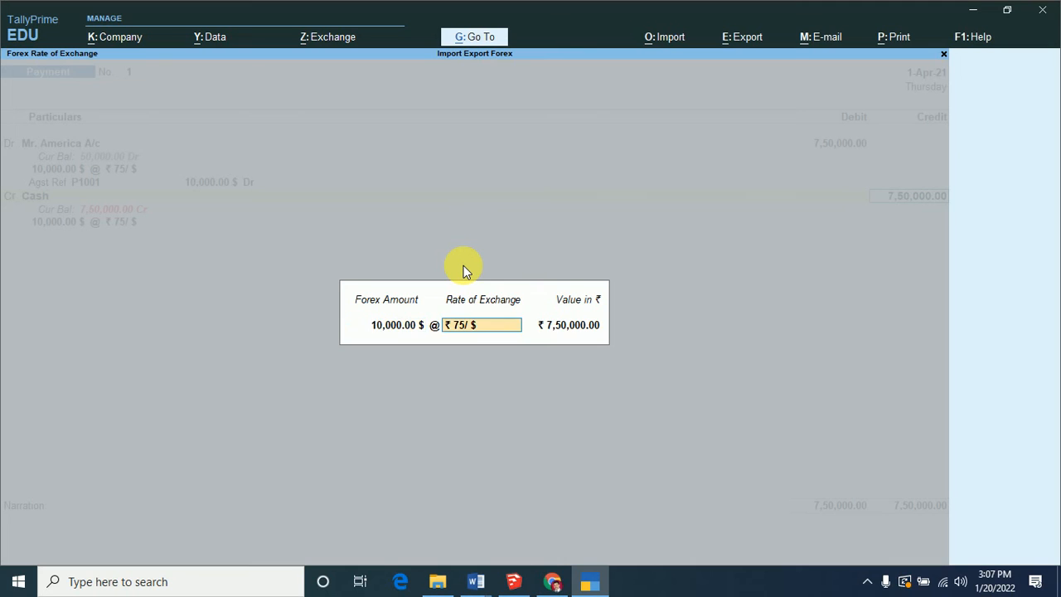
key("Return")
key("Return")
key("Return")
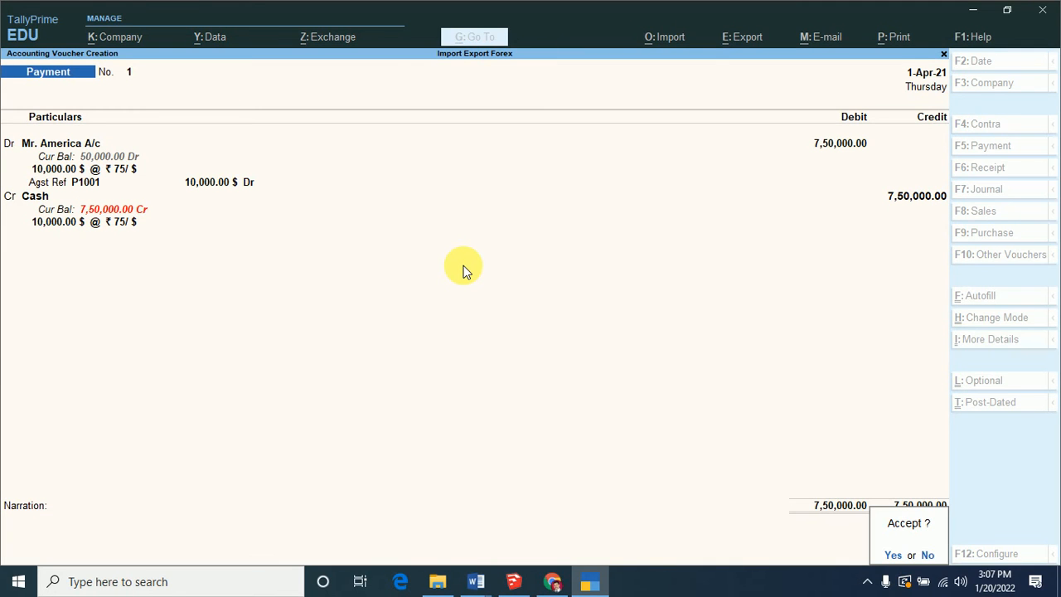
key("Return")
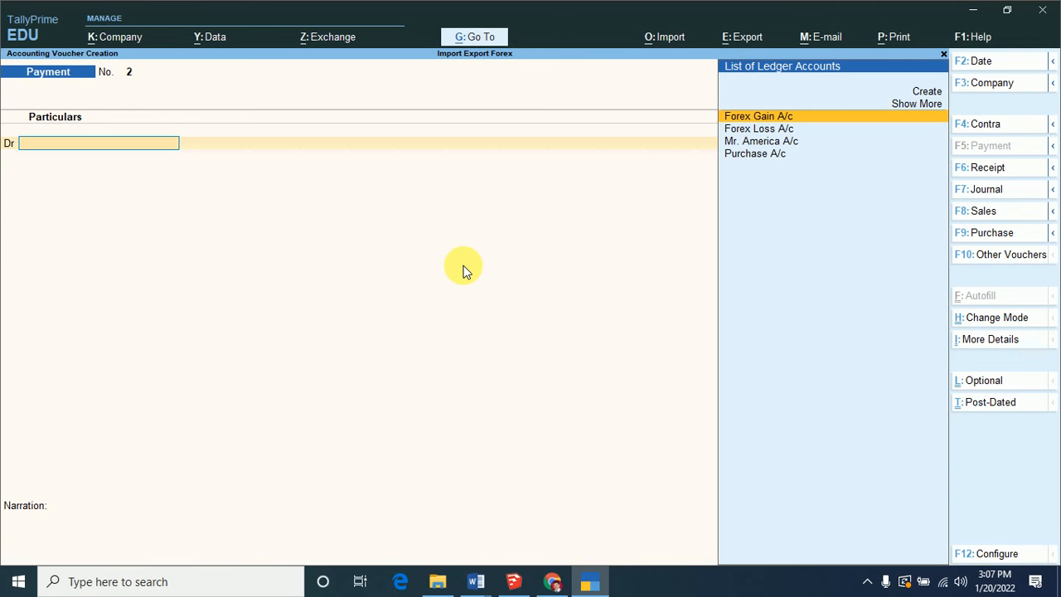
key("Escape")
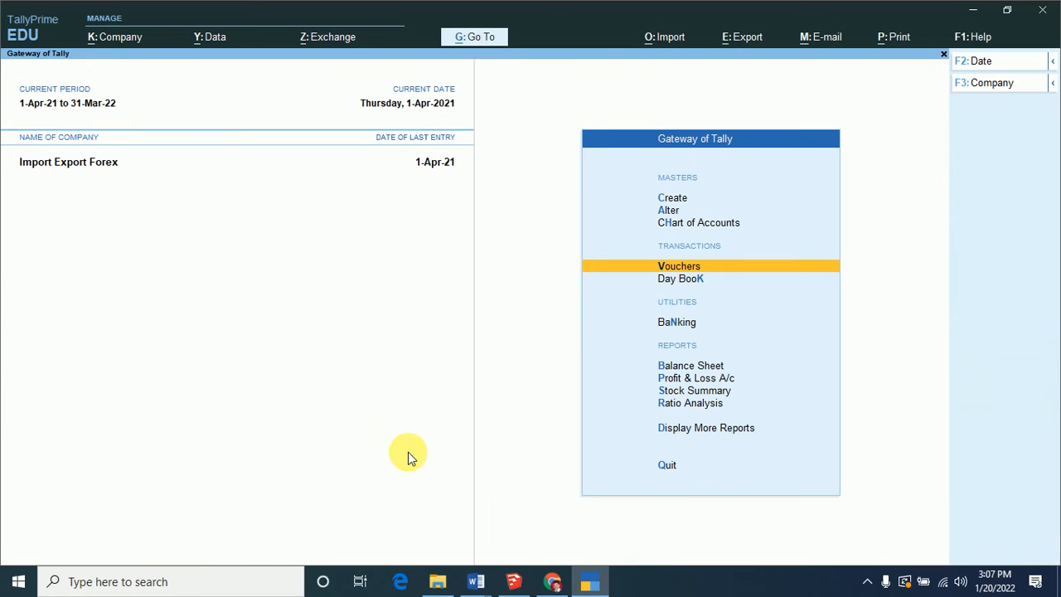
- Check the Balance Sheet and the Trial Balance for the unadjusted forex gain/loss
left_click(671, 370)
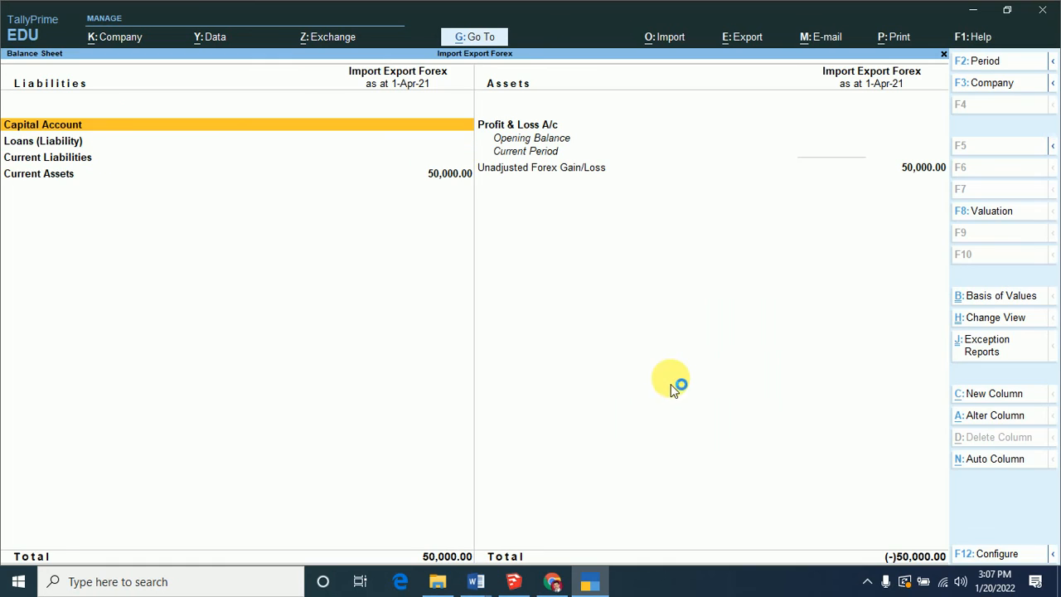
key("Escape")
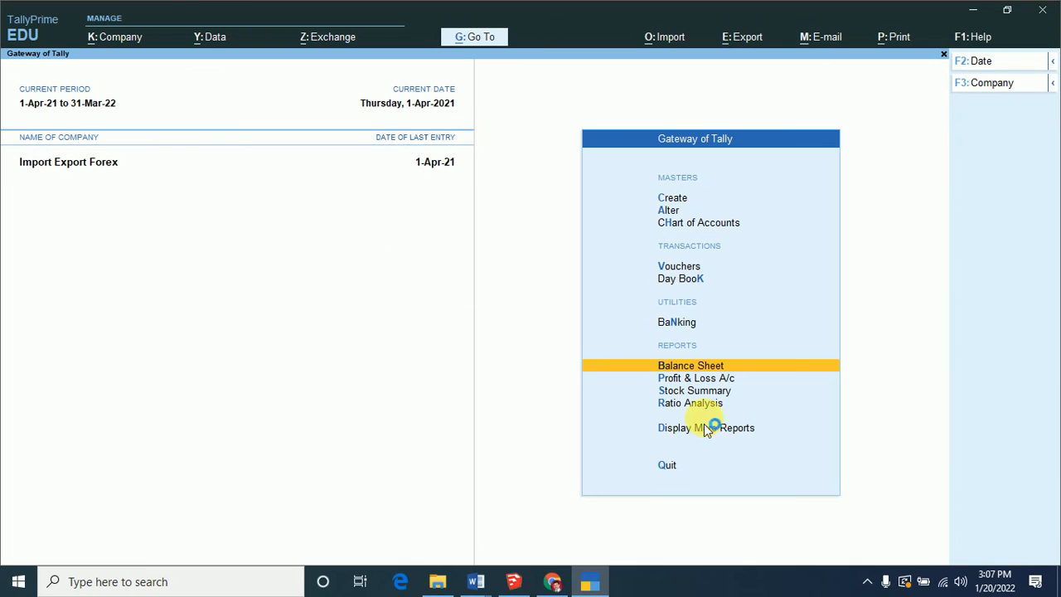
left_click(672, 430)
key("Return")
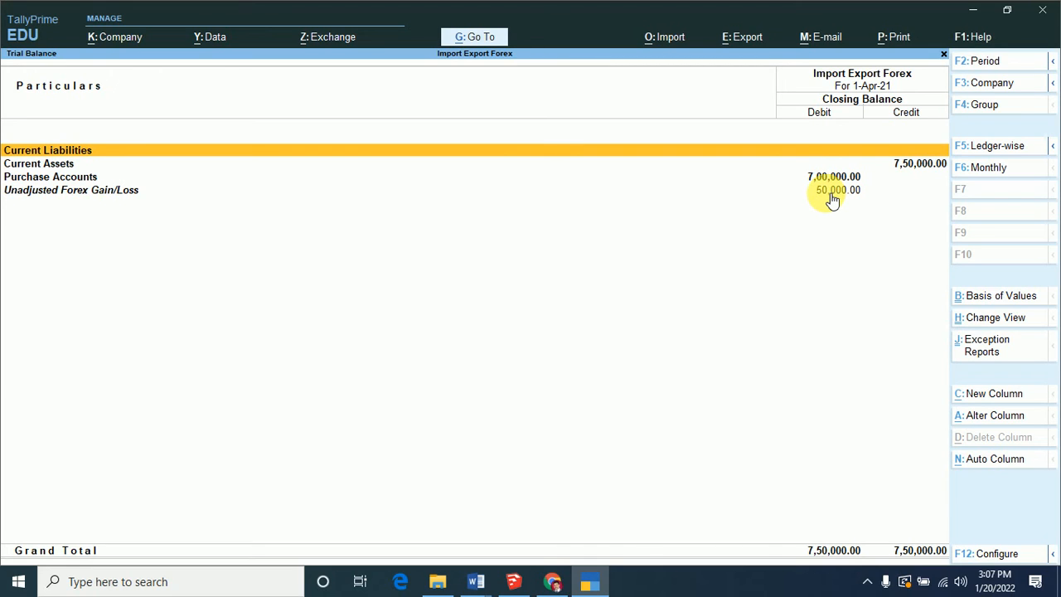
key("Escape")
key("Escape")
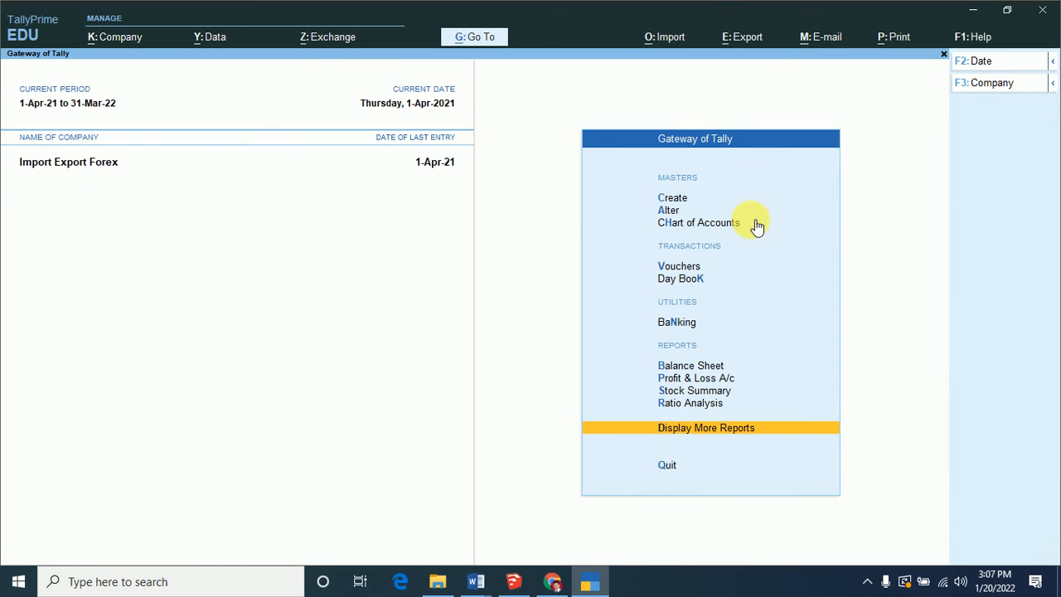
- Open the Journal voucher type for alteration and go to its class name entry
left_click(673, 201)
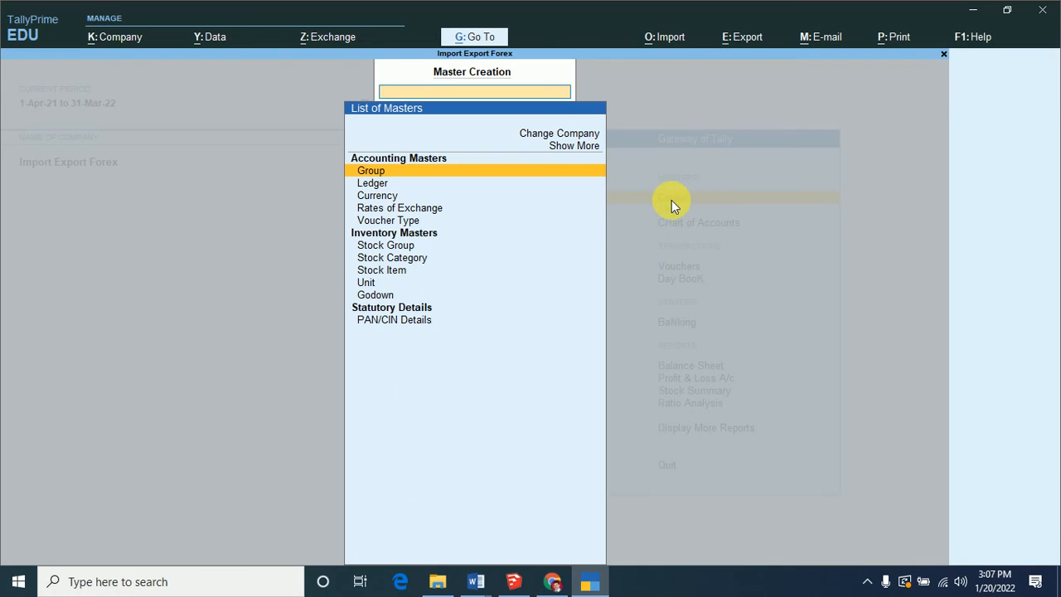
key("Escape")
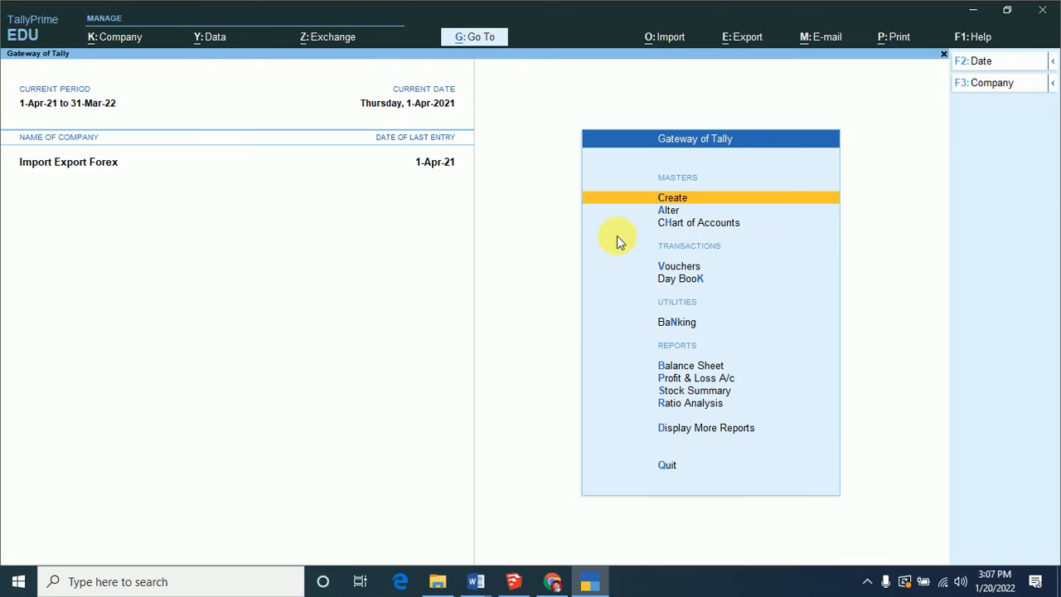
left_click(681, 212)
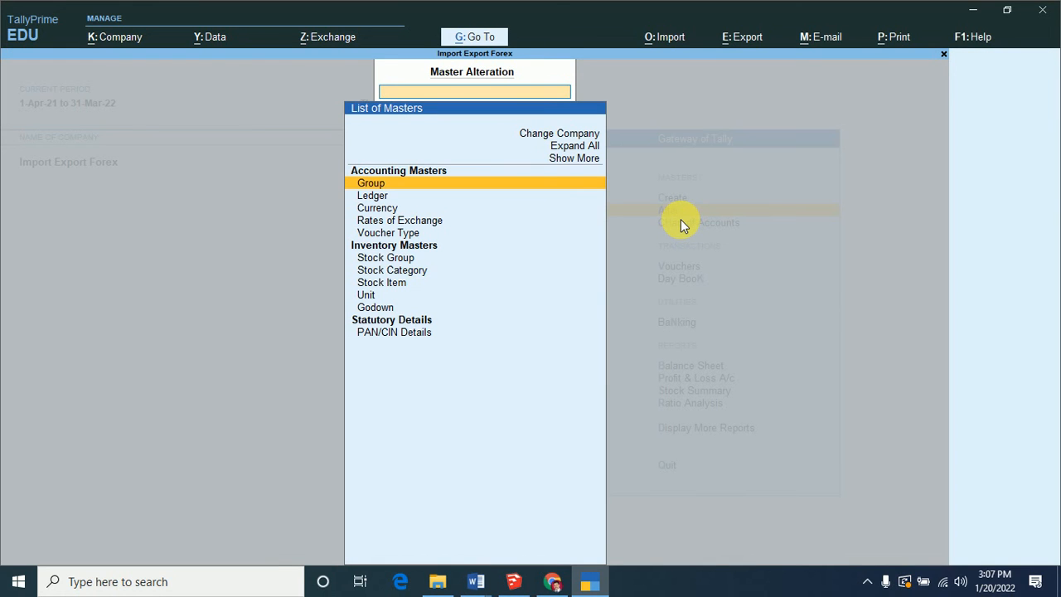
key("Down")
key("Down")
key("Down")
key("Down")
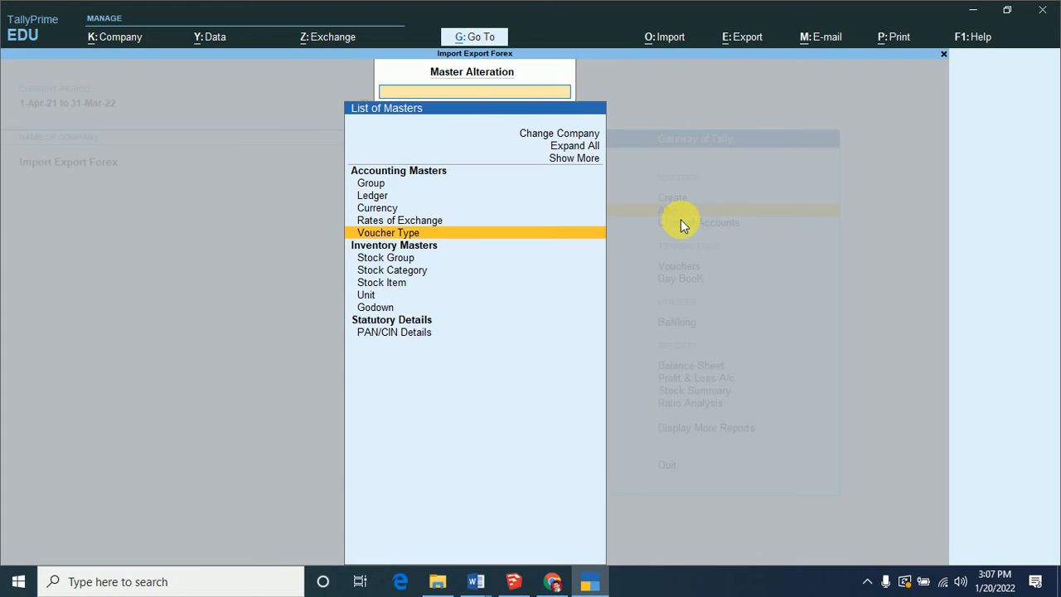
key("Return")
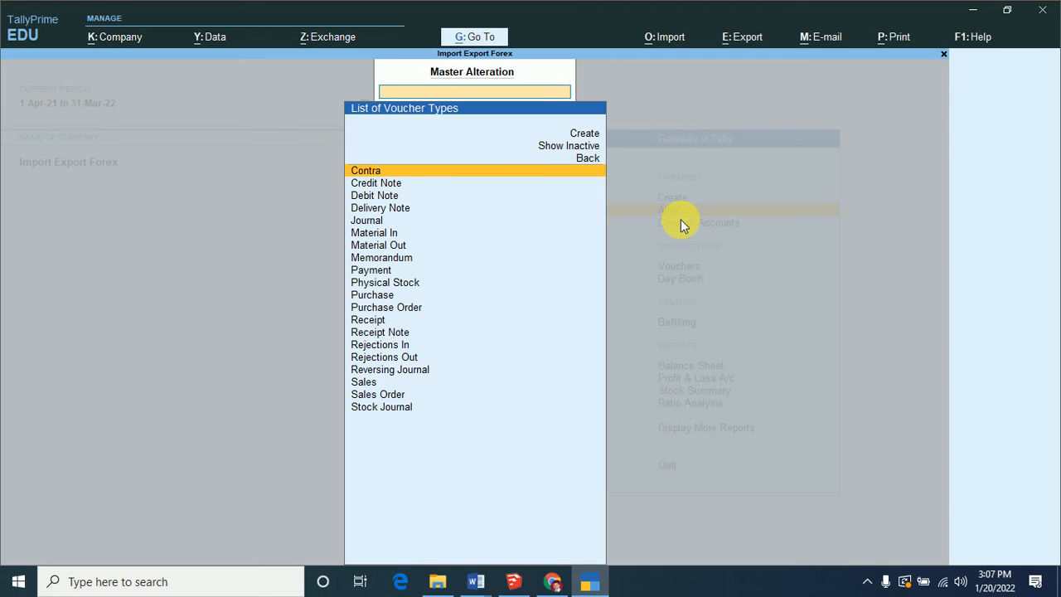
type("j")
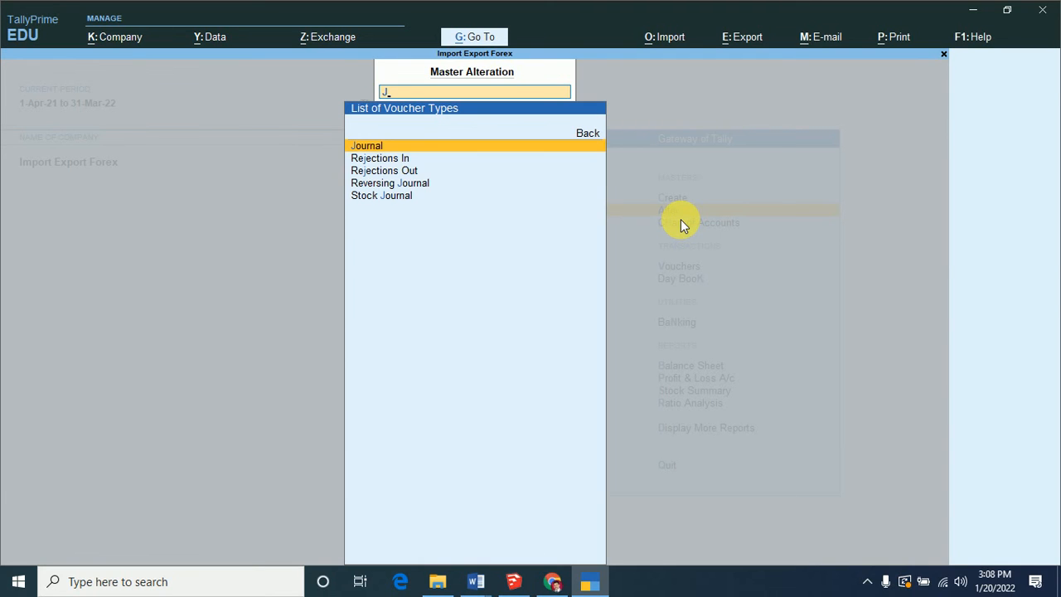
key("Return")
key("ctrl+Down")
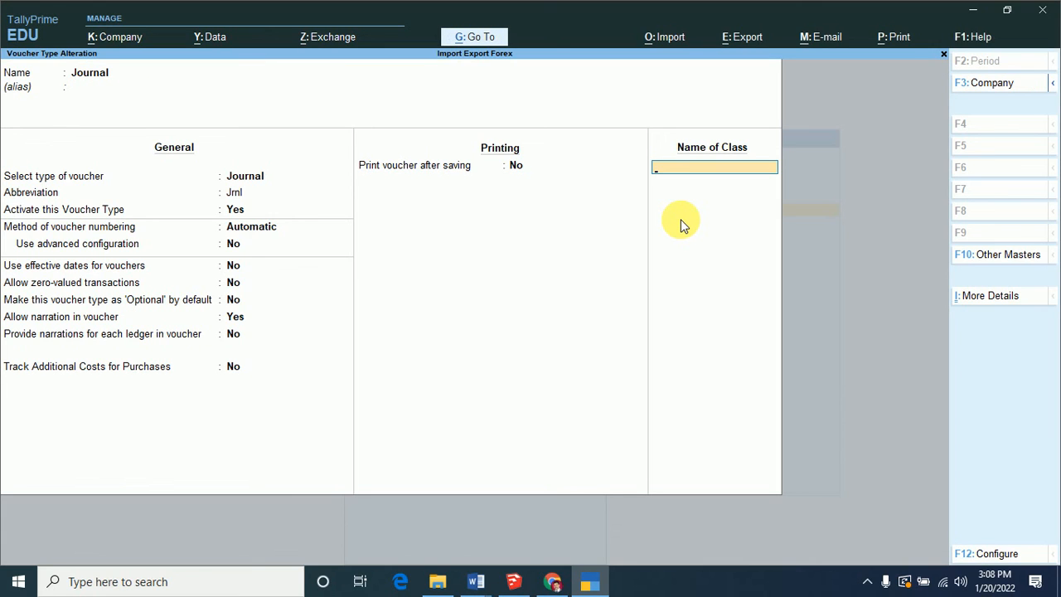
- Add a voucher class named "Forex Gain/ Loss" and set it to be used for Forex Gain/Loss Adjustments
type("Fore")
type("x Gain/ Loss")
key("Return")
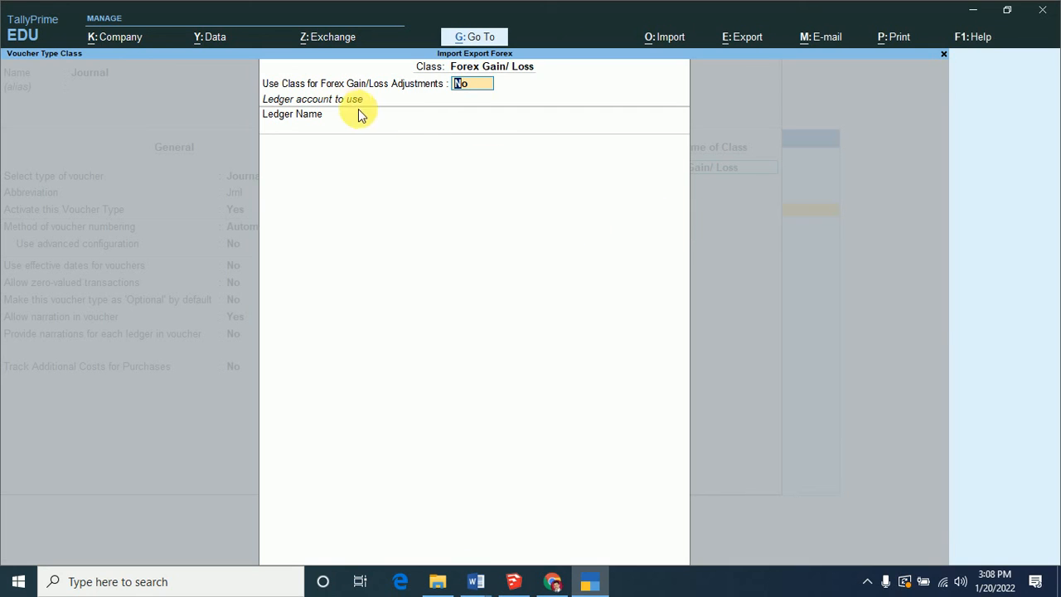
type("y")
key("Return")
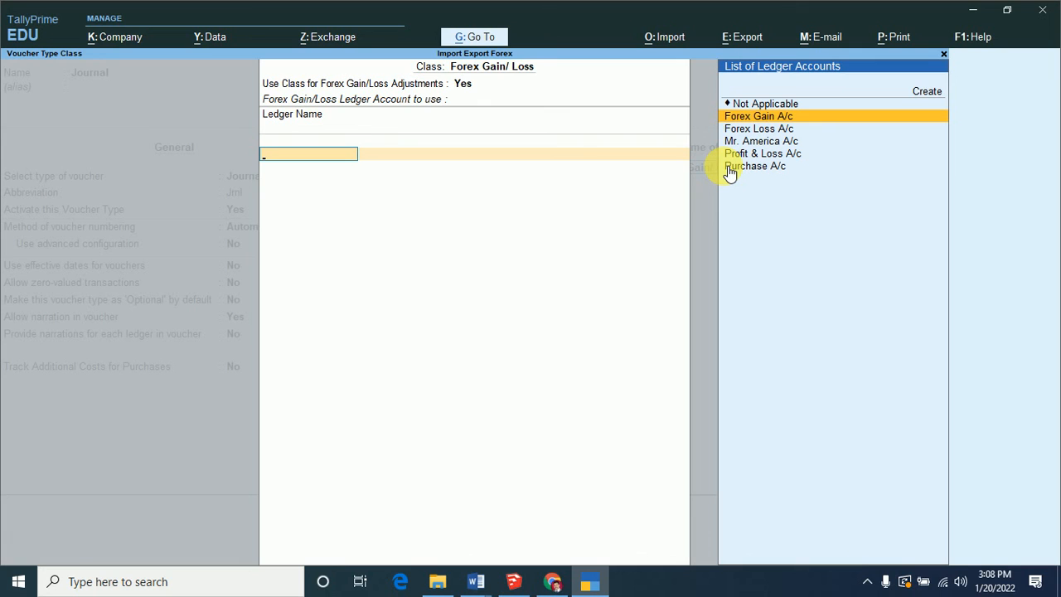
- Assign Forex Loss A/c as the class's gain/loss ledger and save the altered Journal voucher type
key("Down")
key("Return")
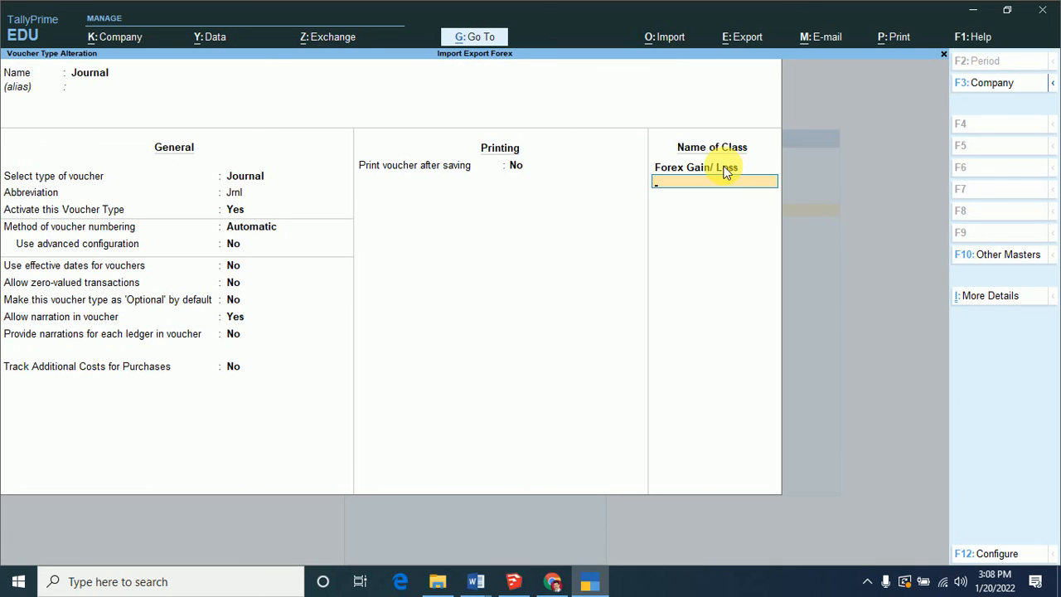
key("Return")
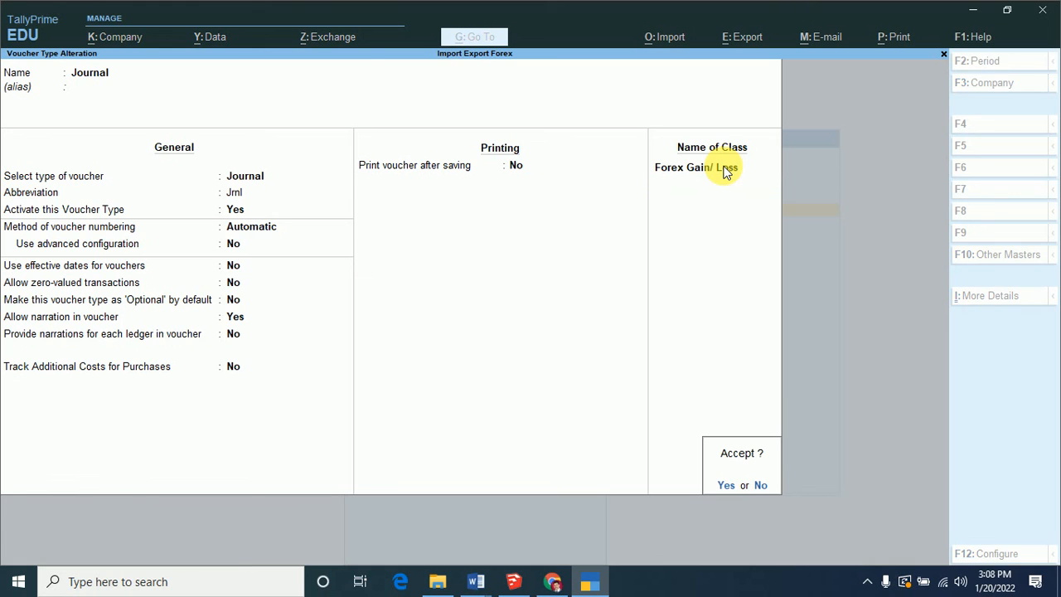
key("Return")
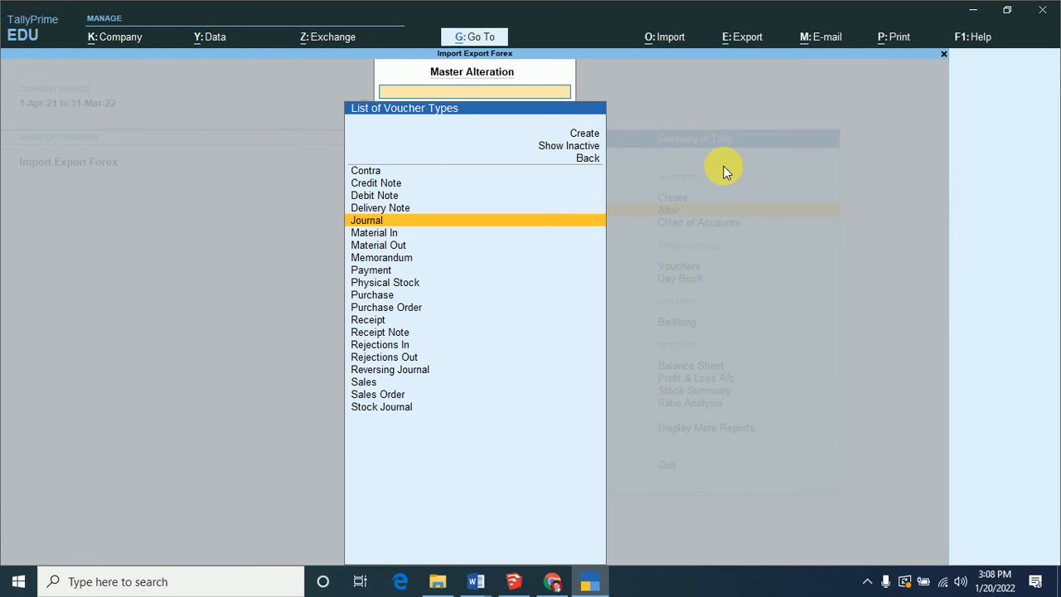
key("Escape")
key("Escape")
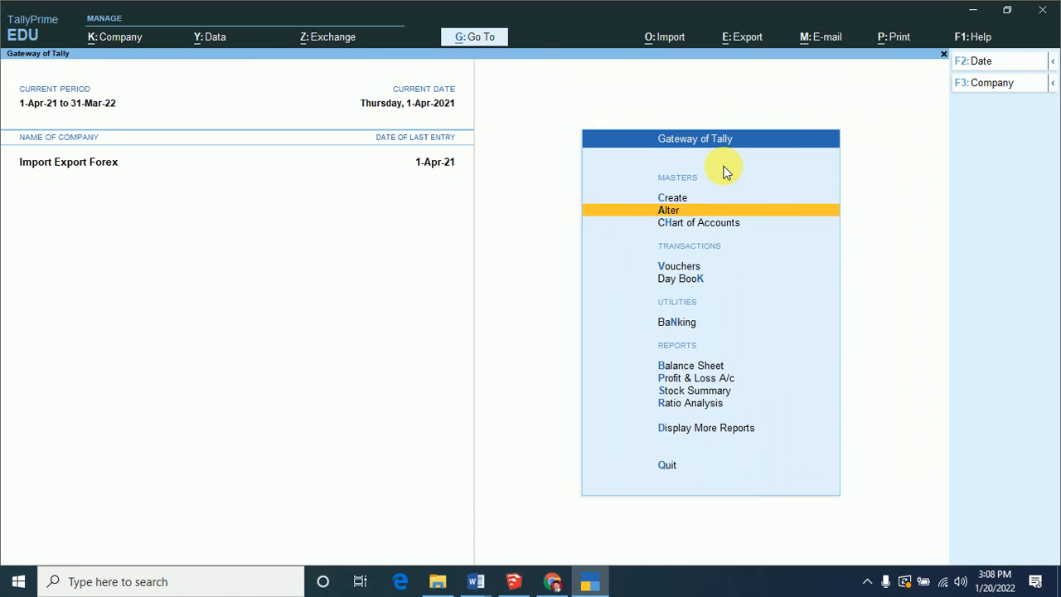
- Start a journal voucher using the Forex Gain/ Loss voucher class
key("v")
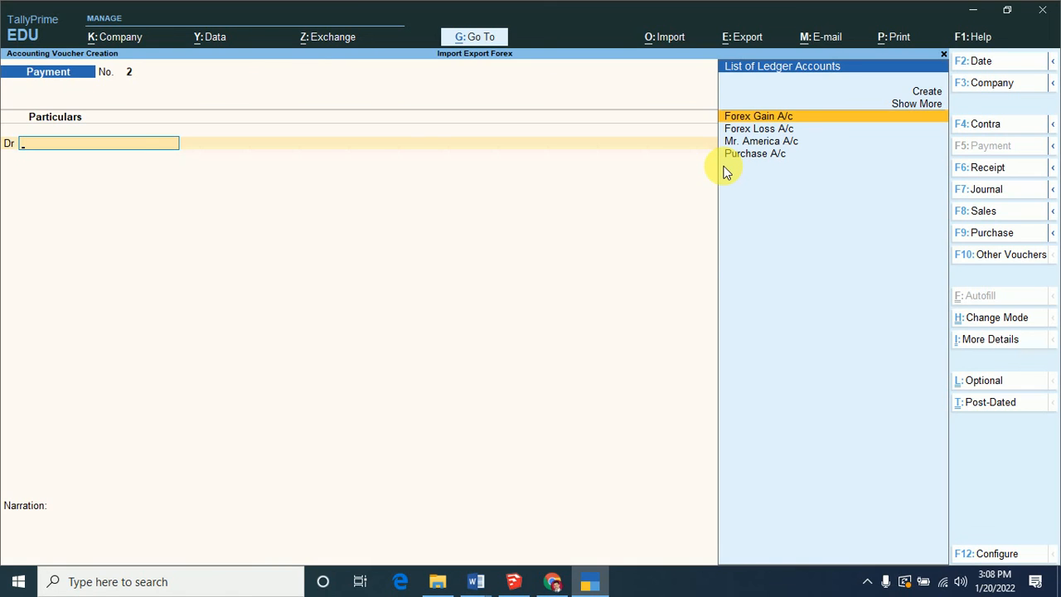
key("F7")
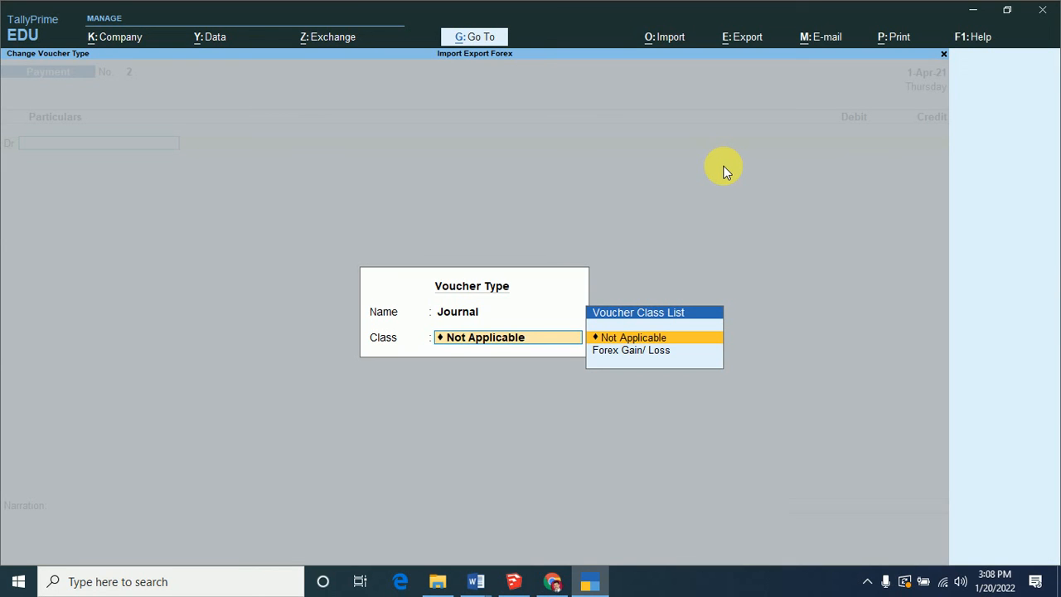
key("Down")
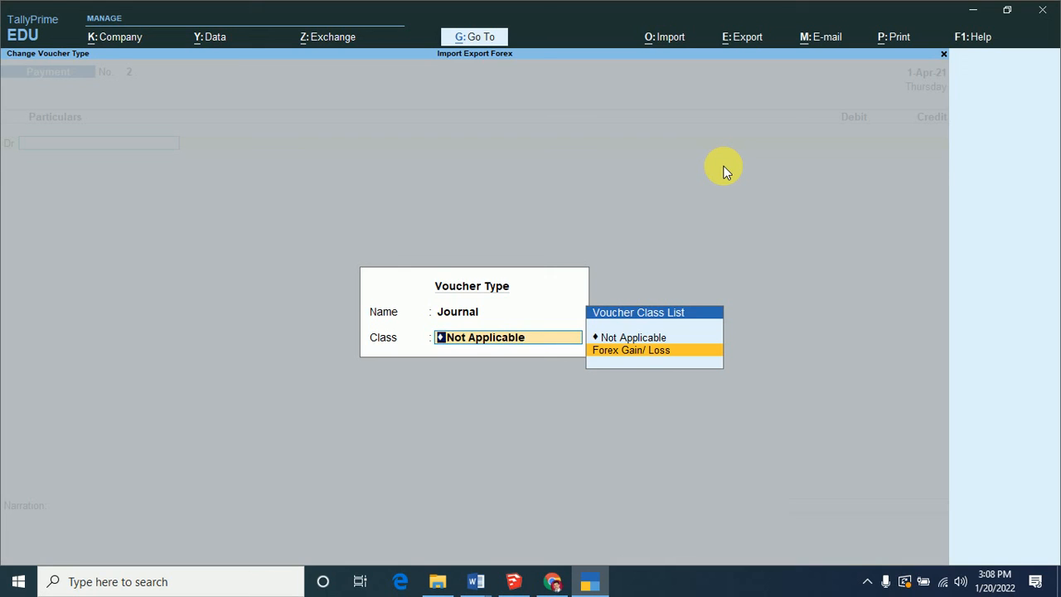
key("Return")
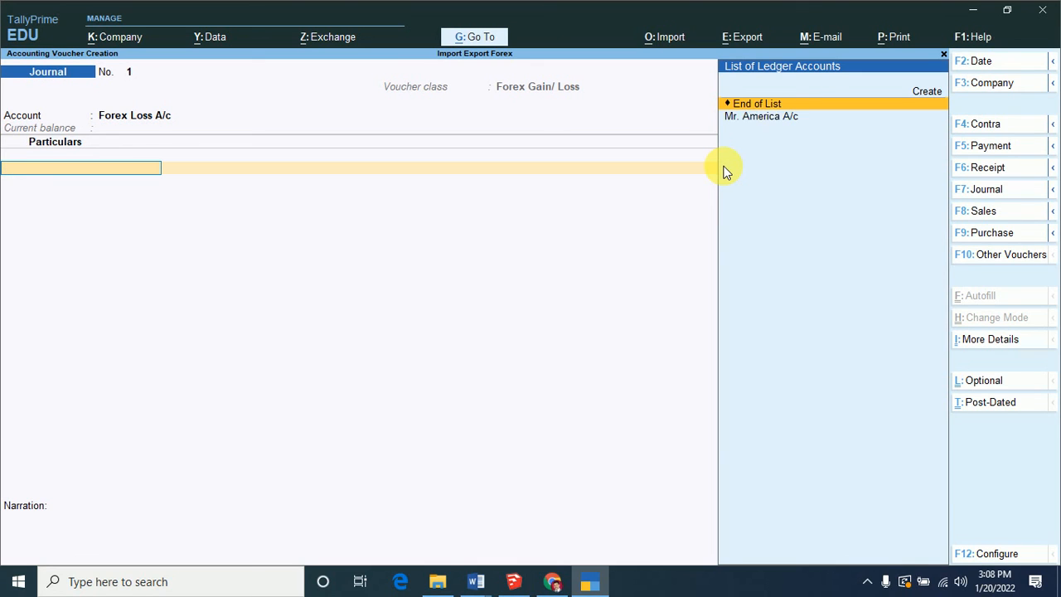
- Adjust Mr. America A/c against pending bill P1001 for 50,000.00 Cr and save the journal voucher
key("Down")
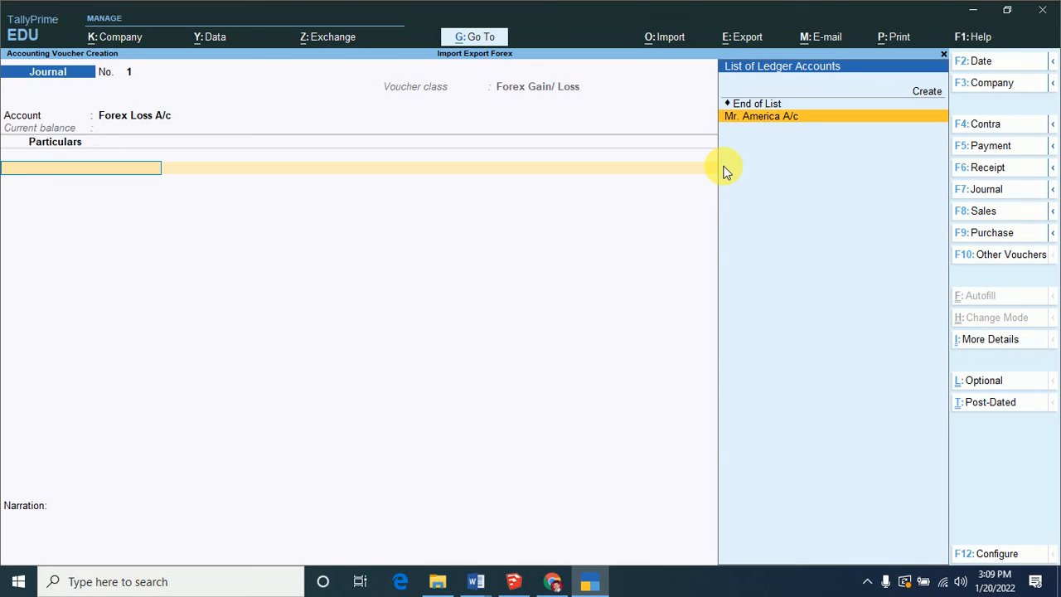
key("Return")
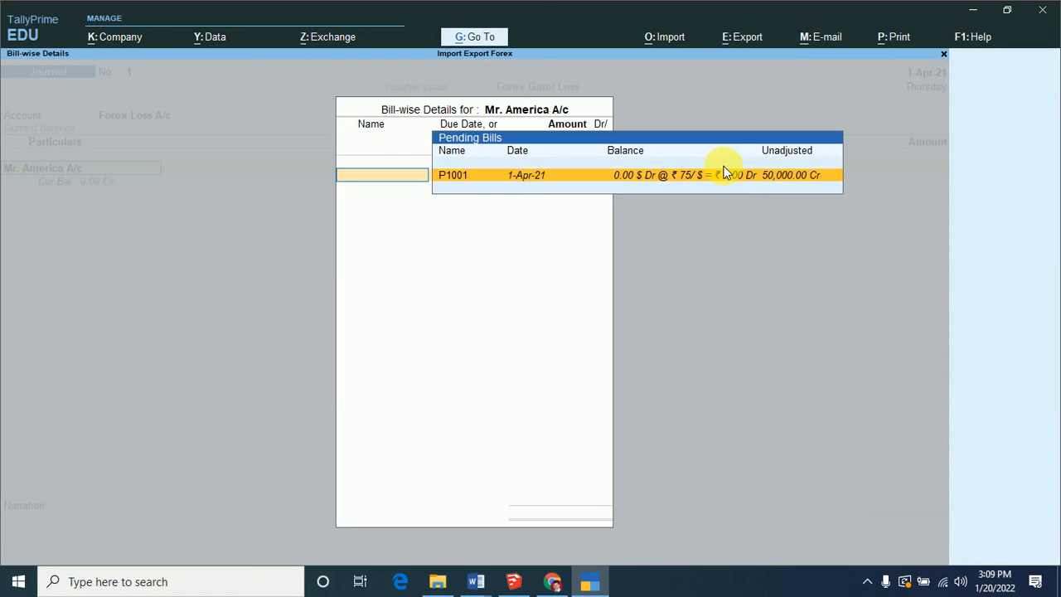
key("Return")
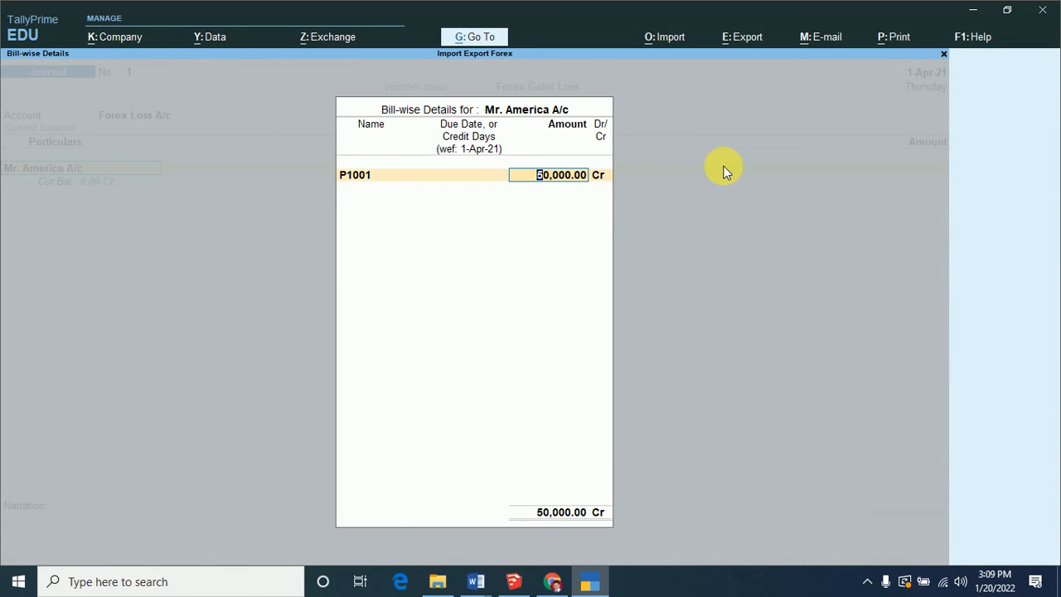
key("Return")
key("Return")
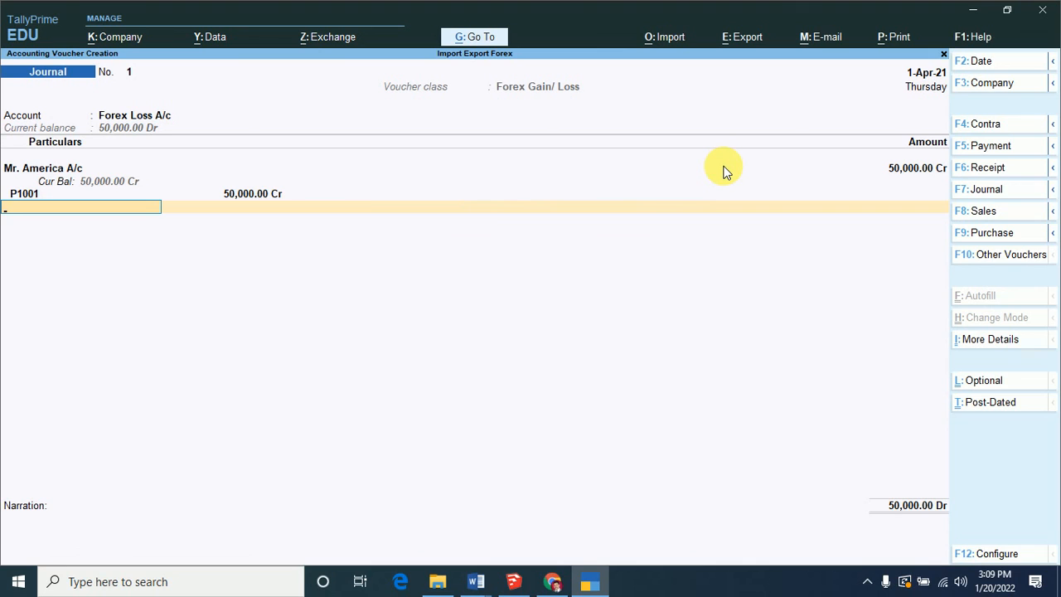
key("Return")
key("Return")
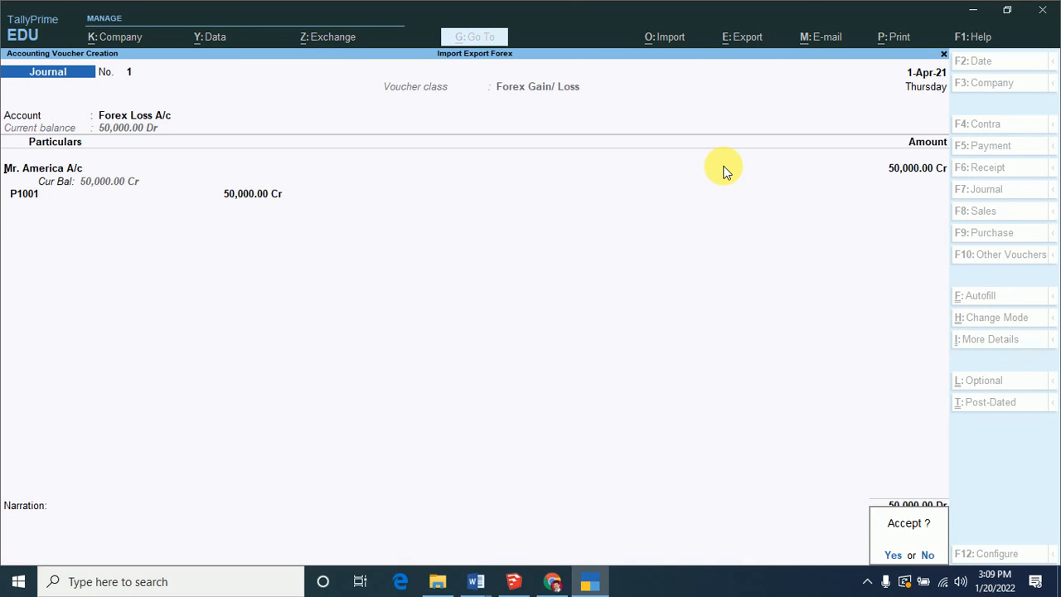
key("Return")
key("Escape")
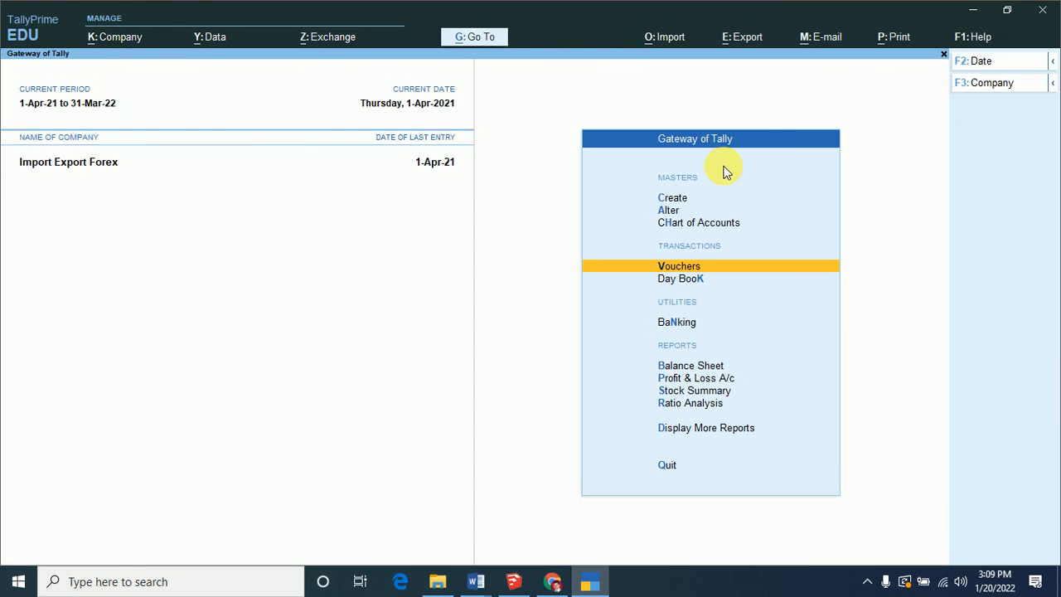
- Review the Trial Balance to check how the forex loss is now classified
left_click(670, 429)
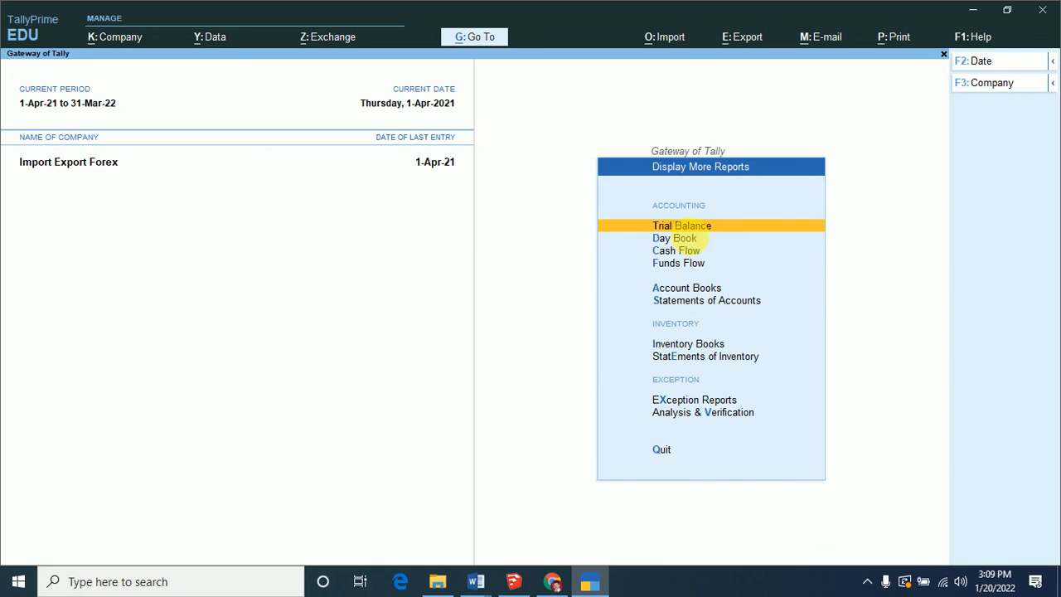
left_click(689, 229)
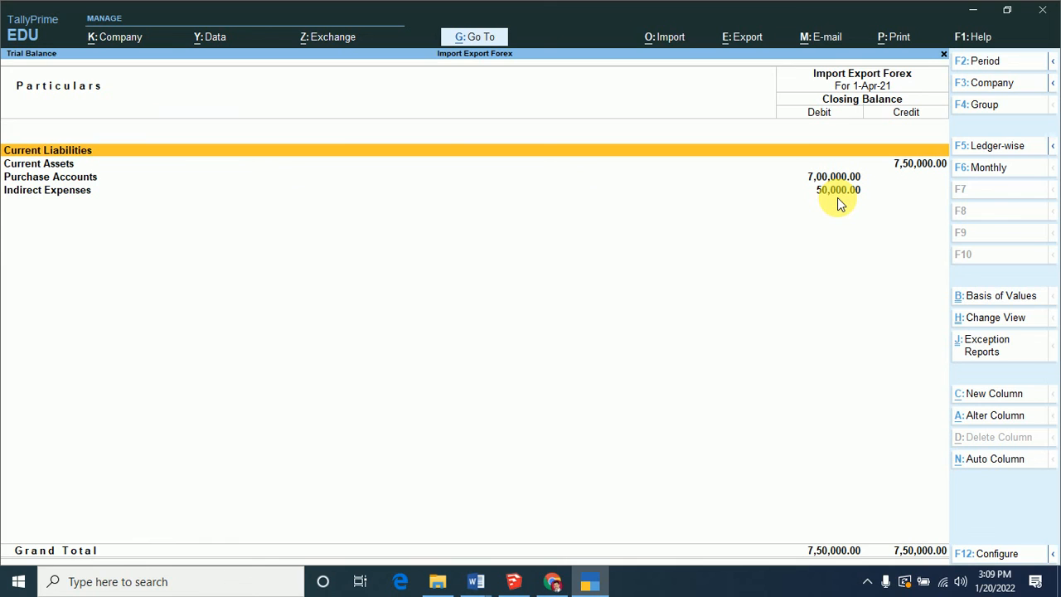
key("Escape")
key("Escape")
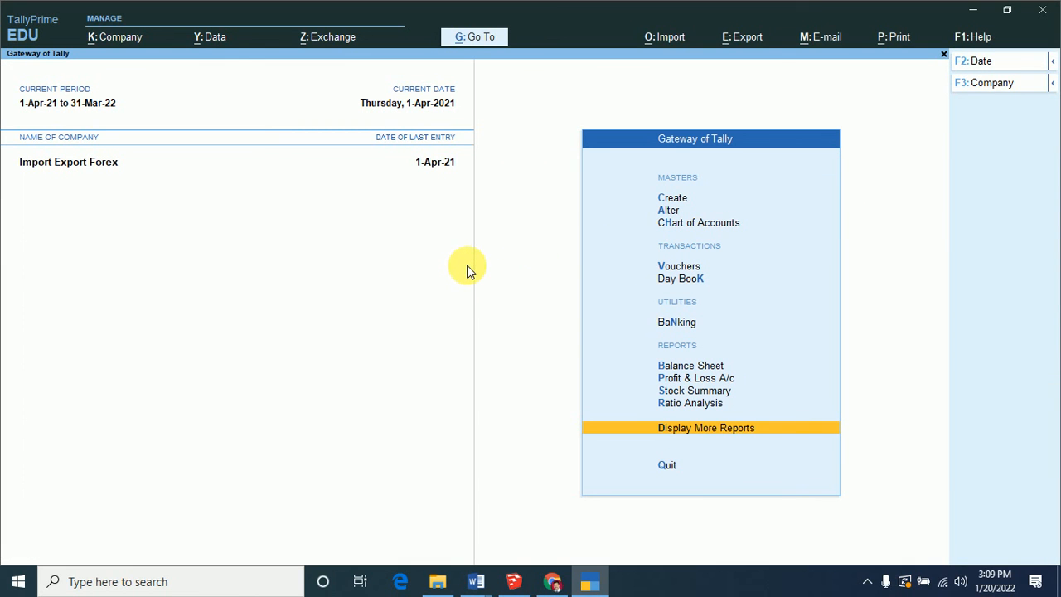
left_click(868, 581)
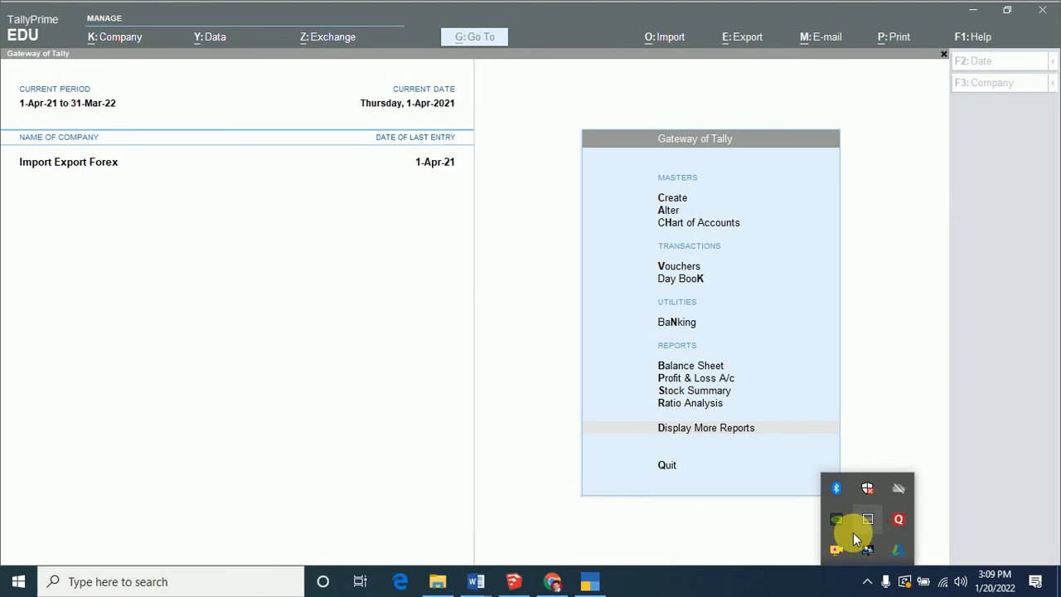